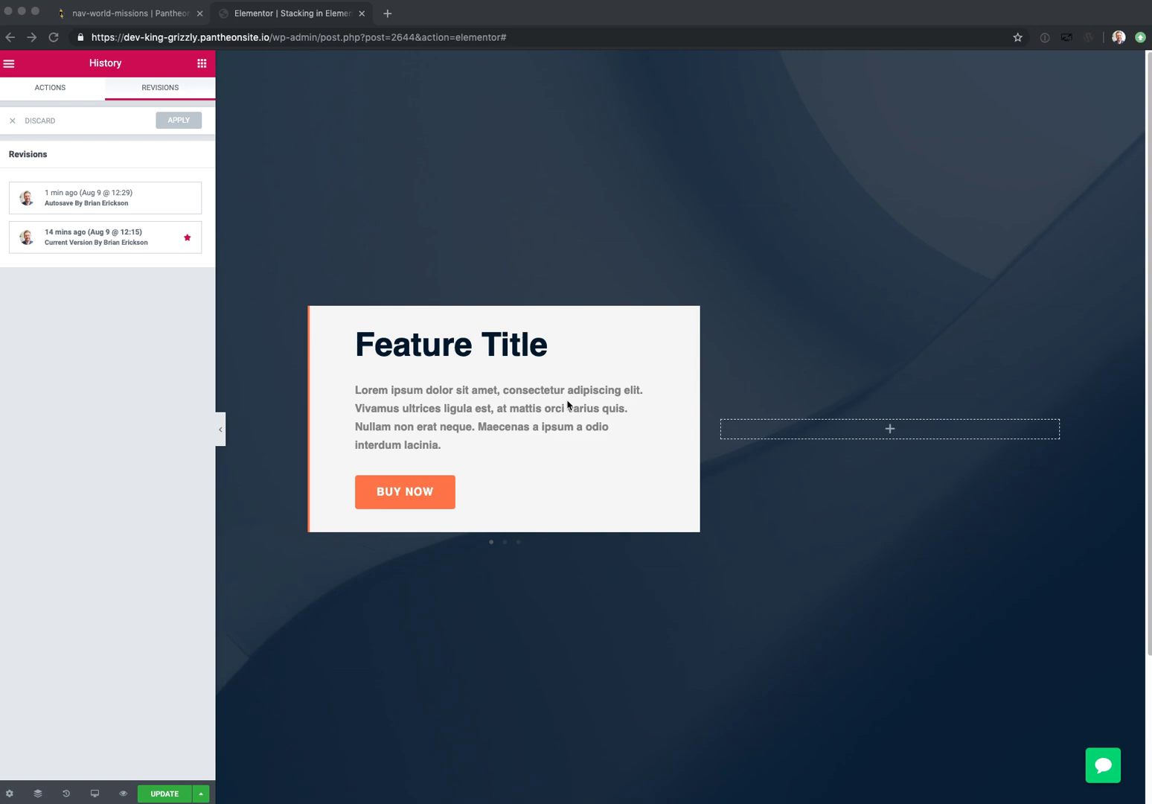
Step: Switch the Elementor side panel from the revision history to the widget library
left_click(201, 63)
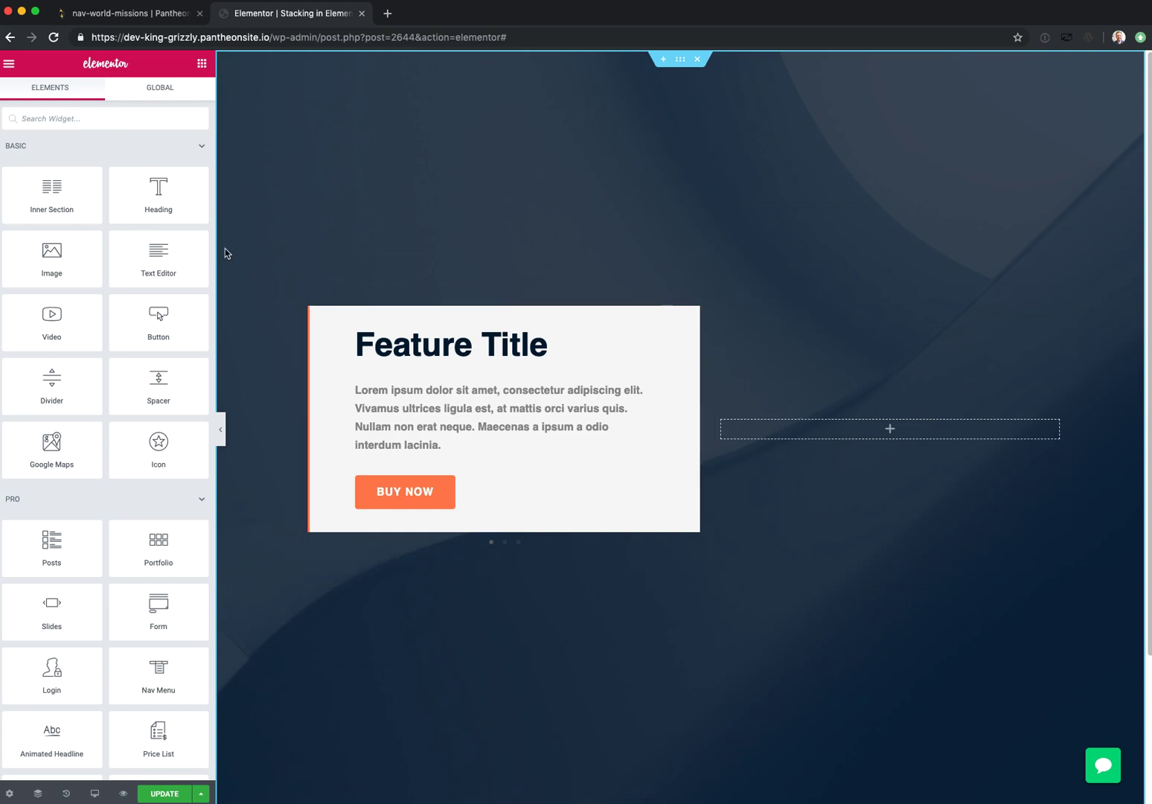
Step: Add an Image widget to the empty right column showing the airplane-wing photo
left_click_drag(62, 256, 818, 442)
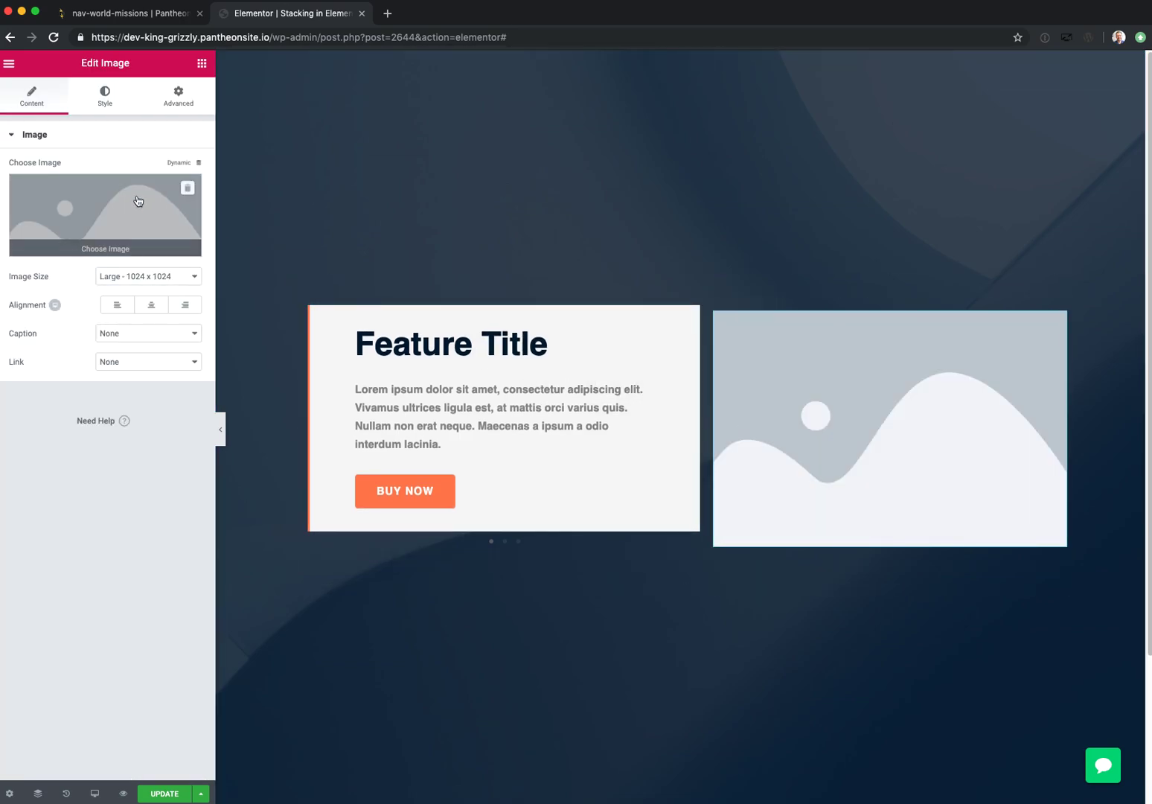
left_click(136, 199)
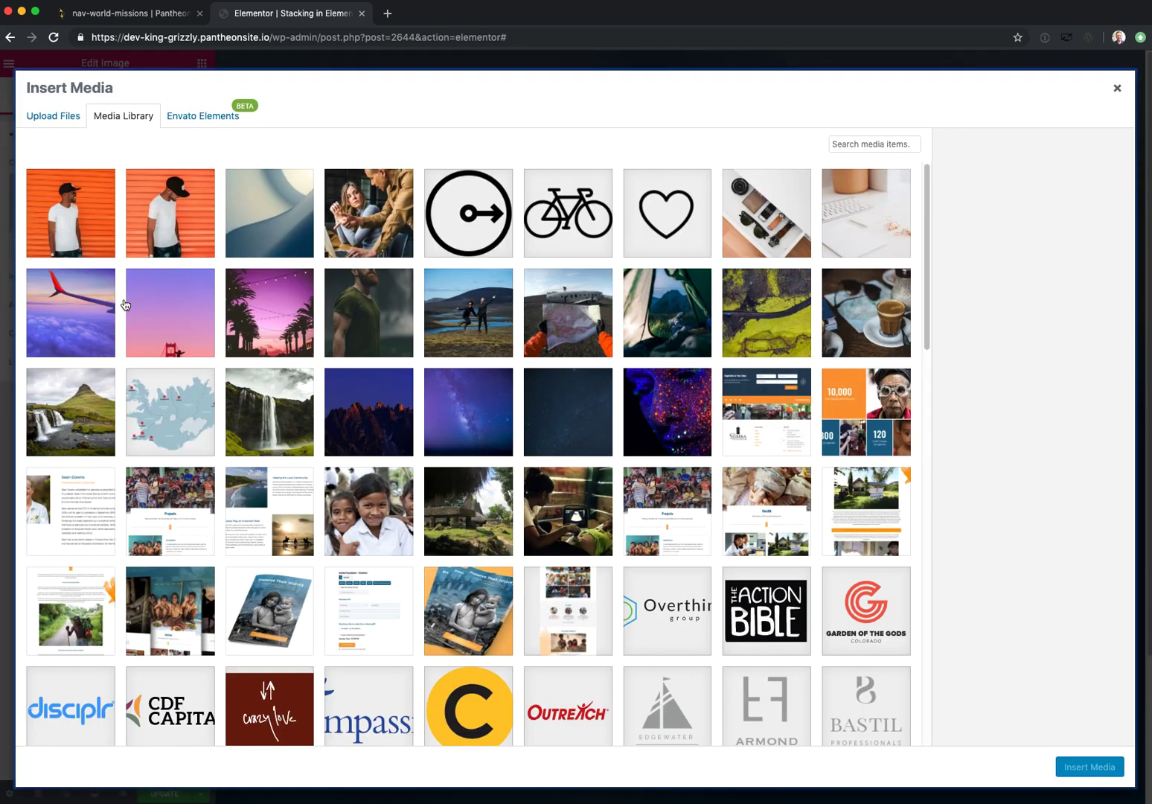
left_click(61, 306)
left_click(1090, 766)
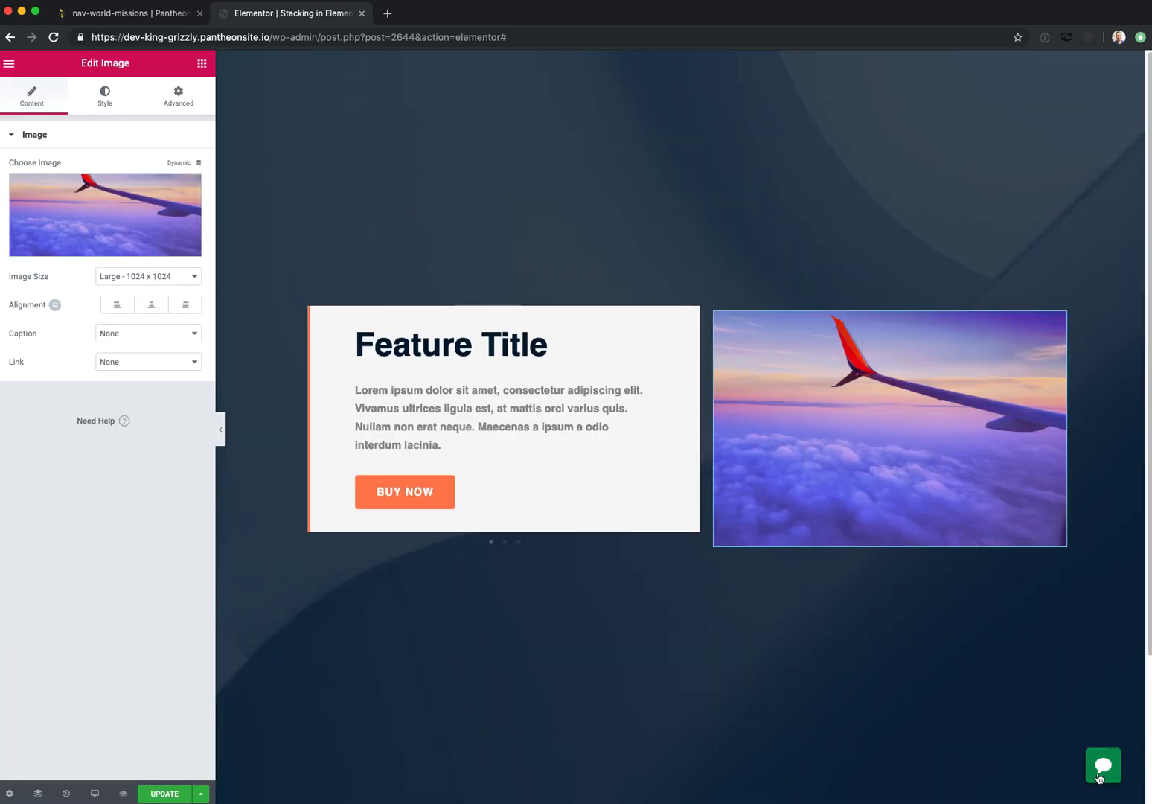
Step: Add a second Image widget below it with the pink Golden Gate photo (william-bout-288987-unsplash.jpg)
left_click(201, 64)
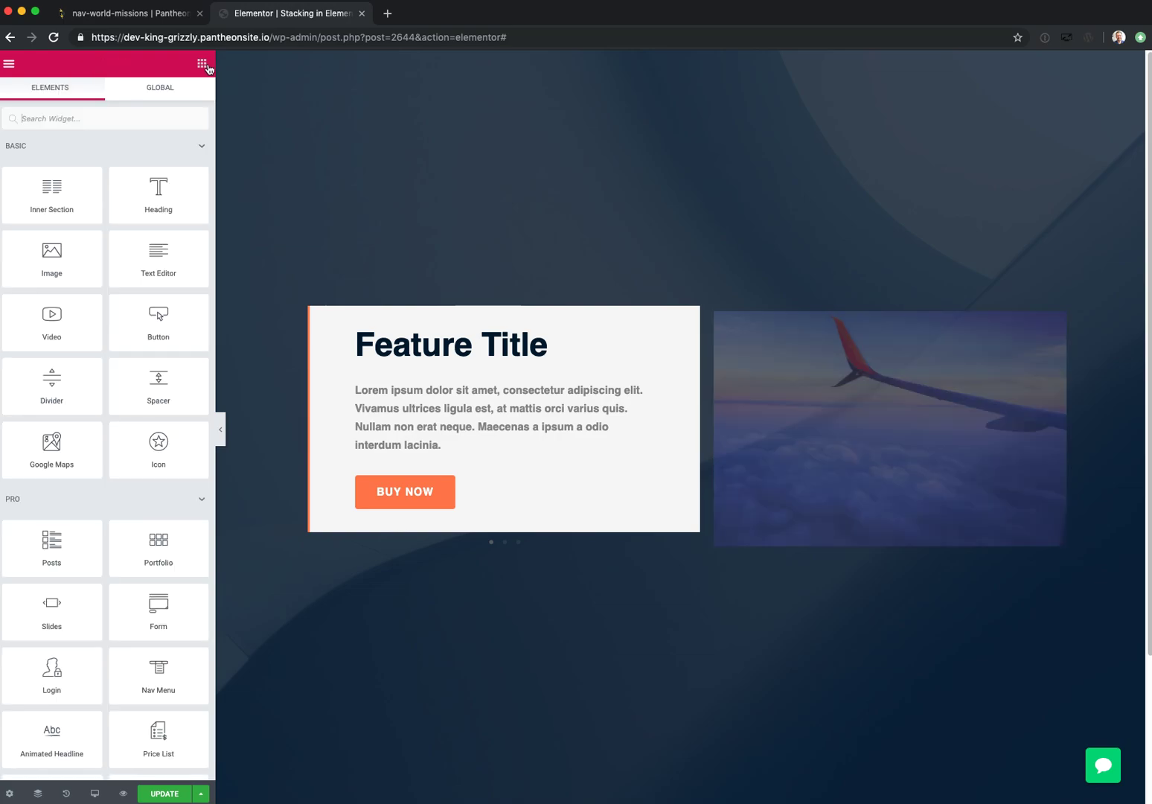
left_click_drag(190, 319, 805, 509)
left_click(82, 218)
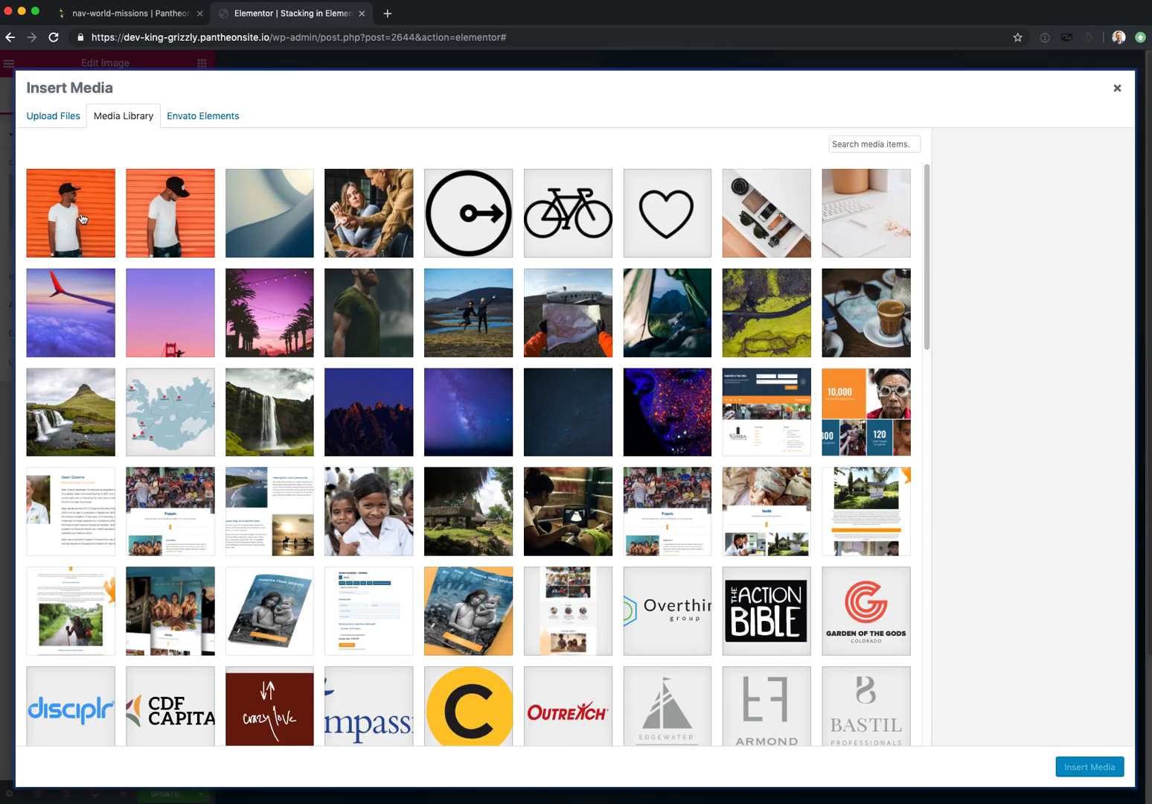
left_click(191, 309)
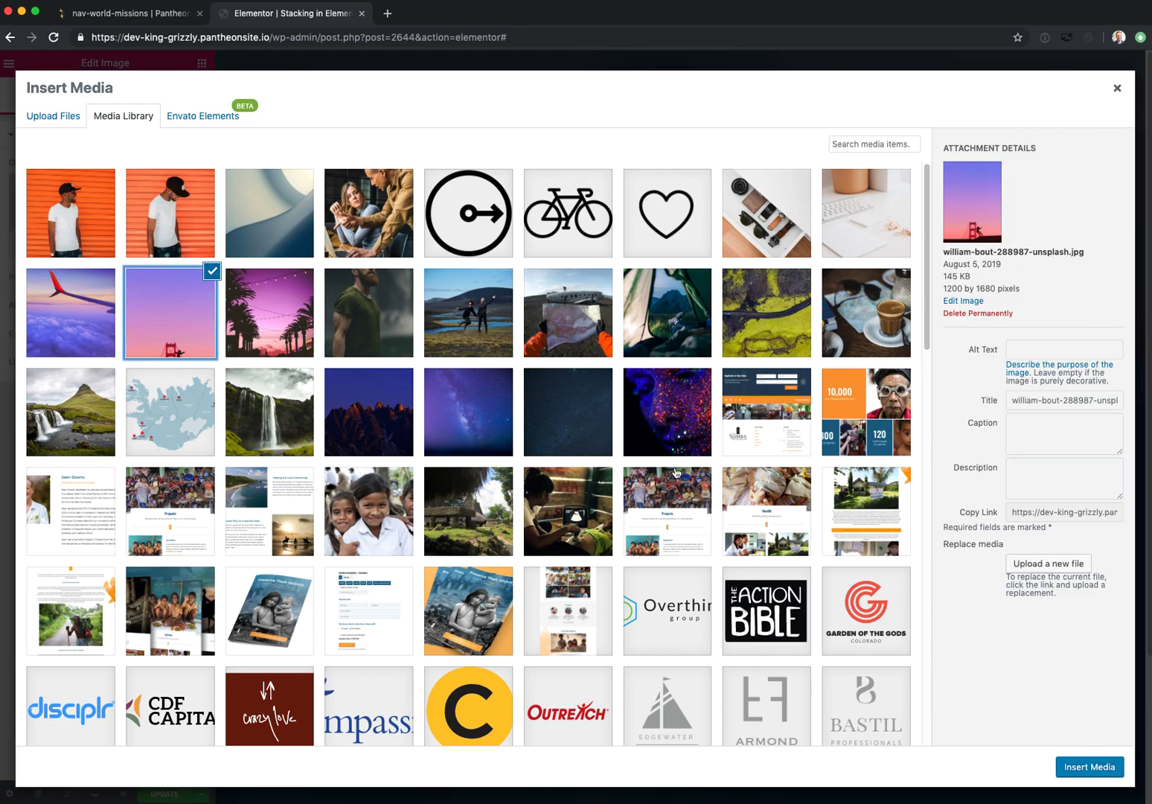
left_click(1065, 773)
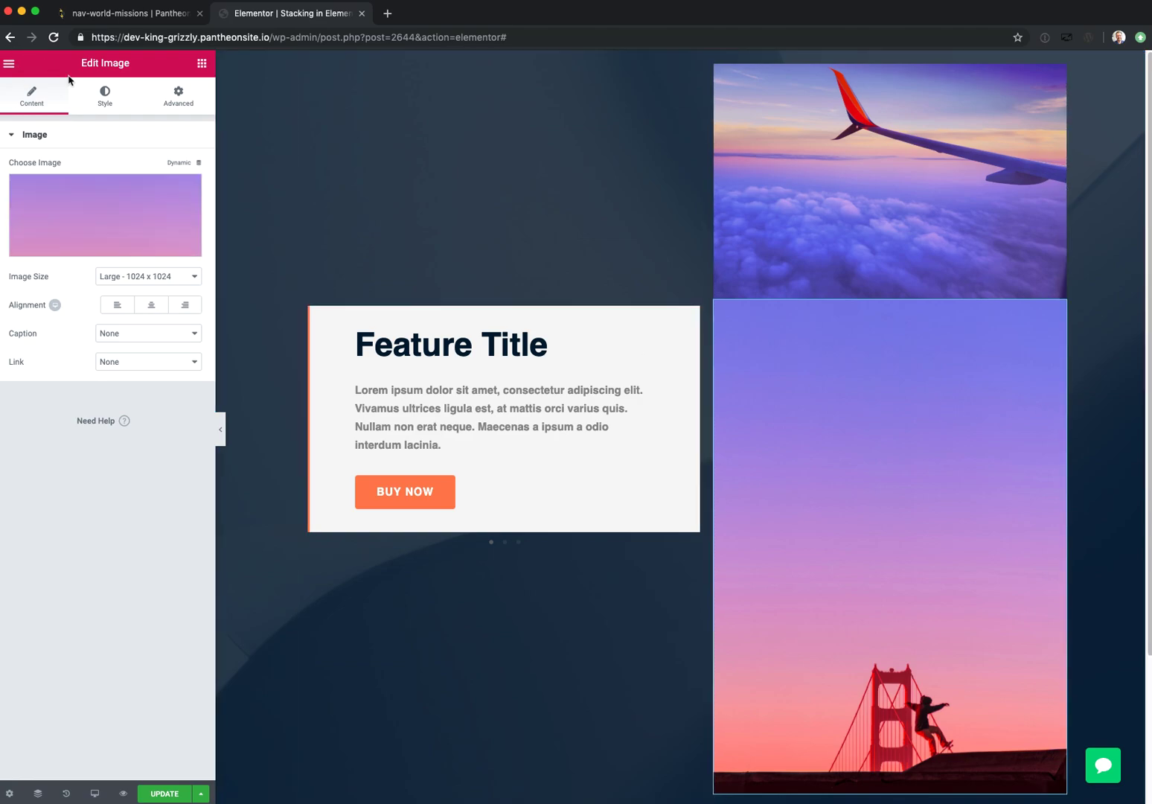
Step: Narrow the Golden Gate image to about 300 px and the airplane image to 472 px wide
left_click(112, 101)
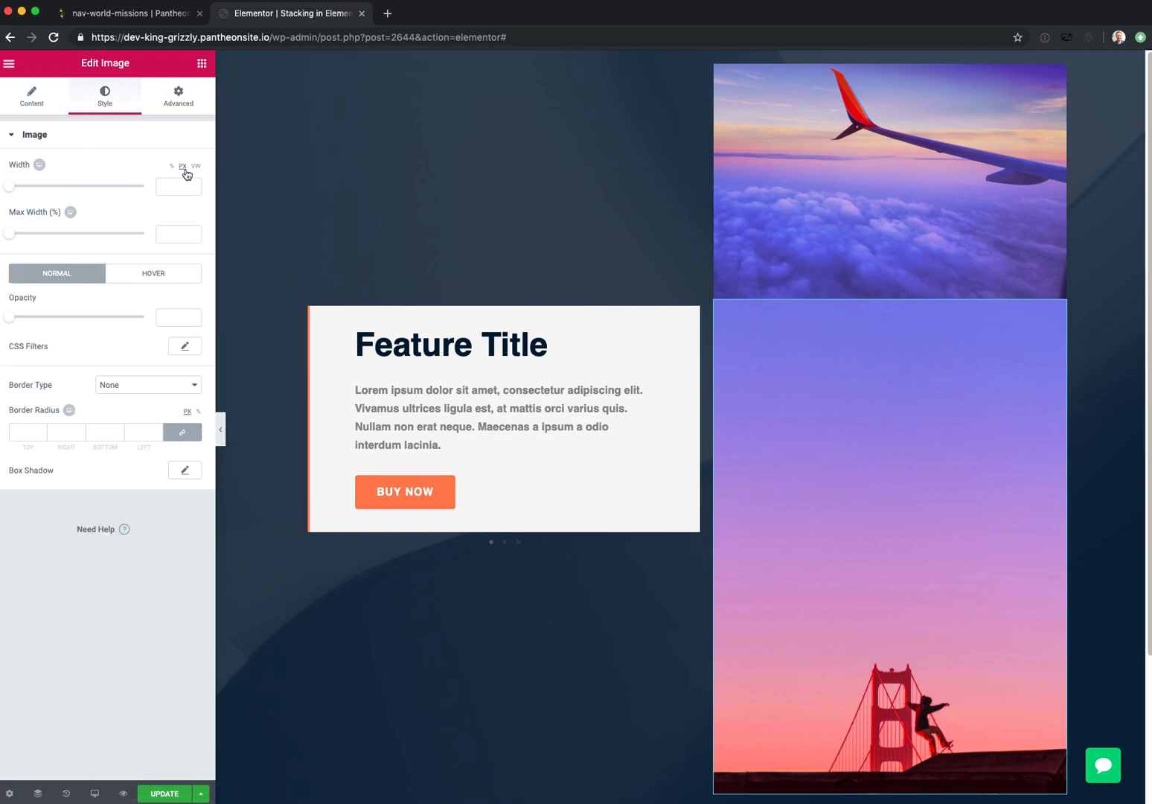
left_click_drag(9, 186, 49, 191)
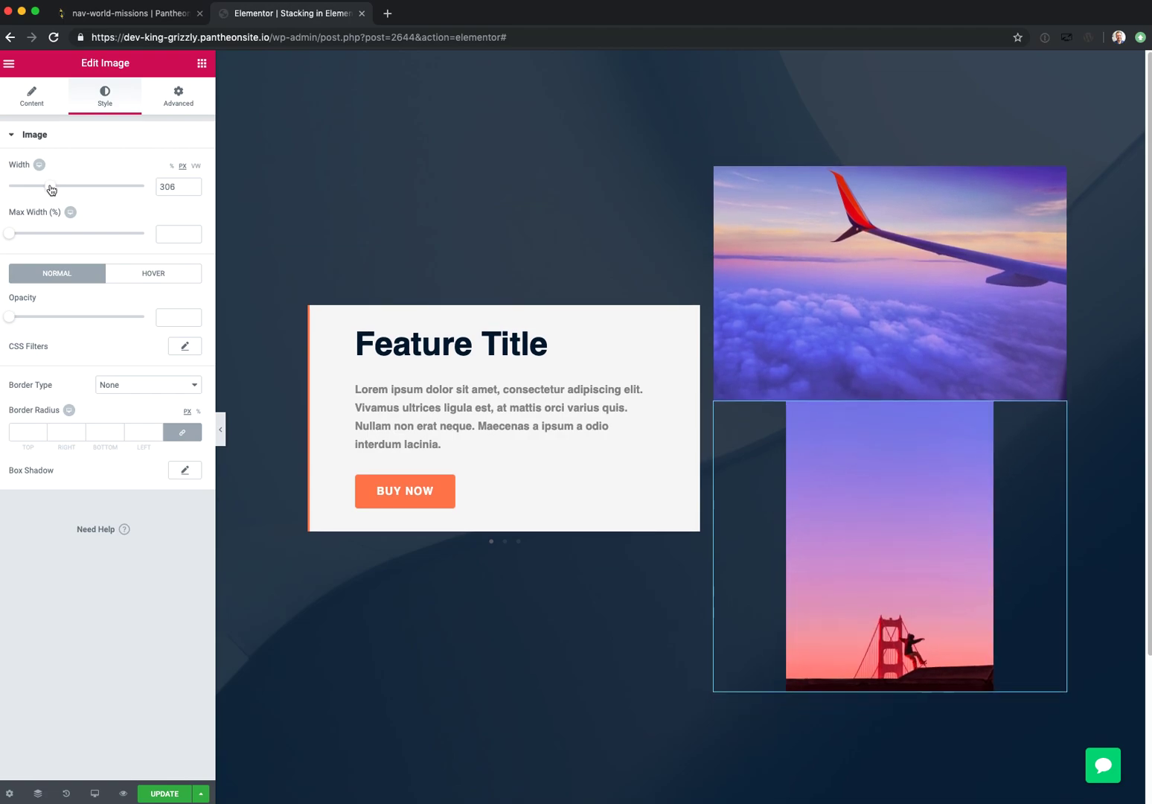
left_click(885, 228)
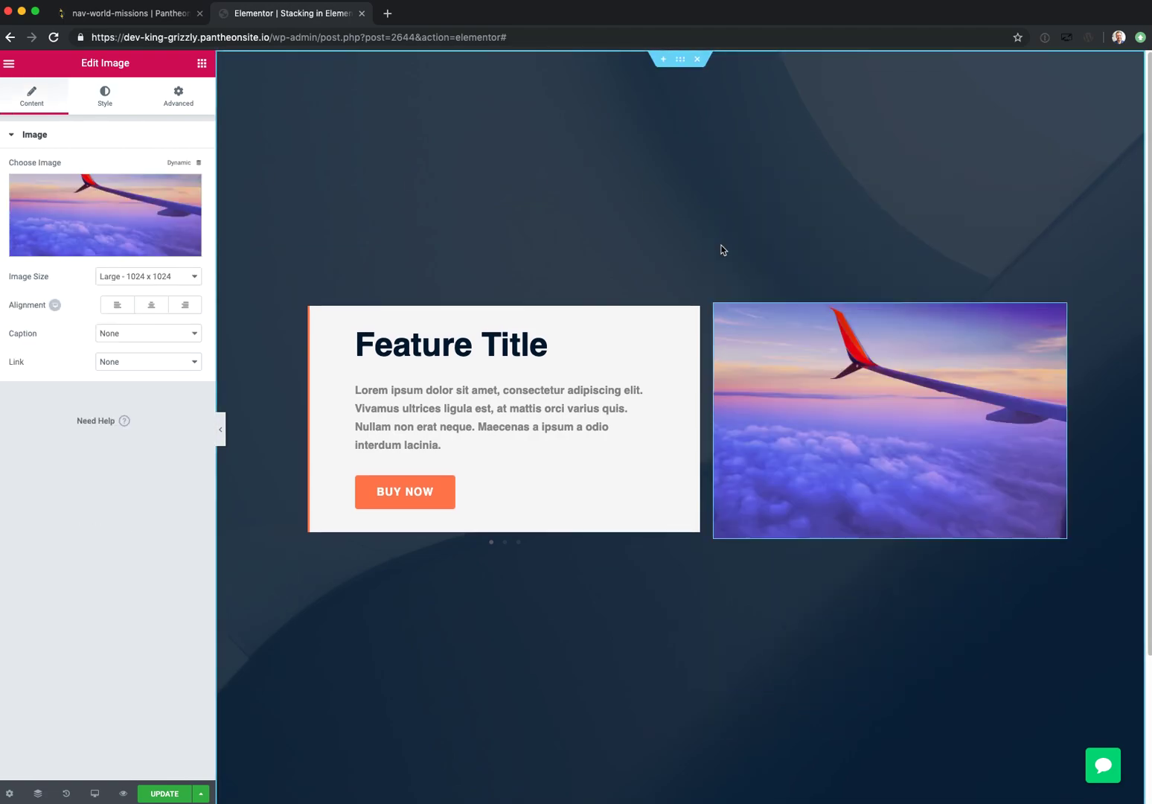
left_click(111, 109)
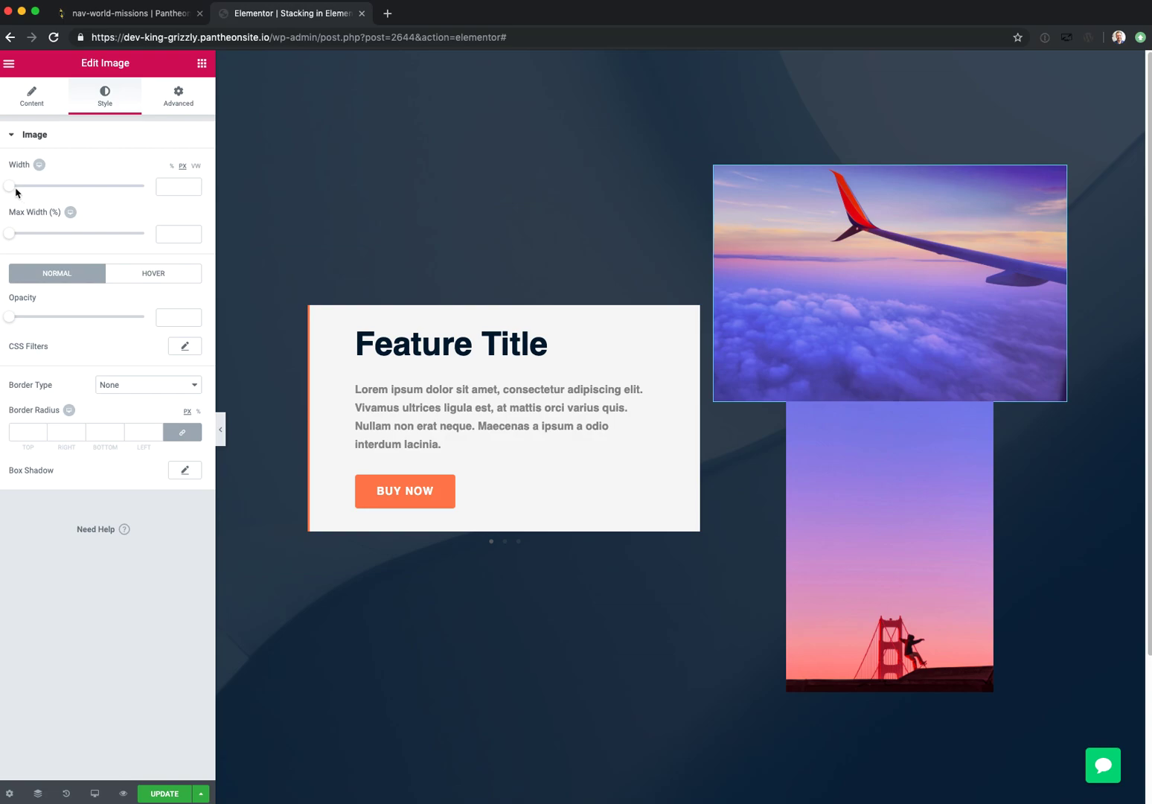
left_click_drag(15, 192, 77, 192)
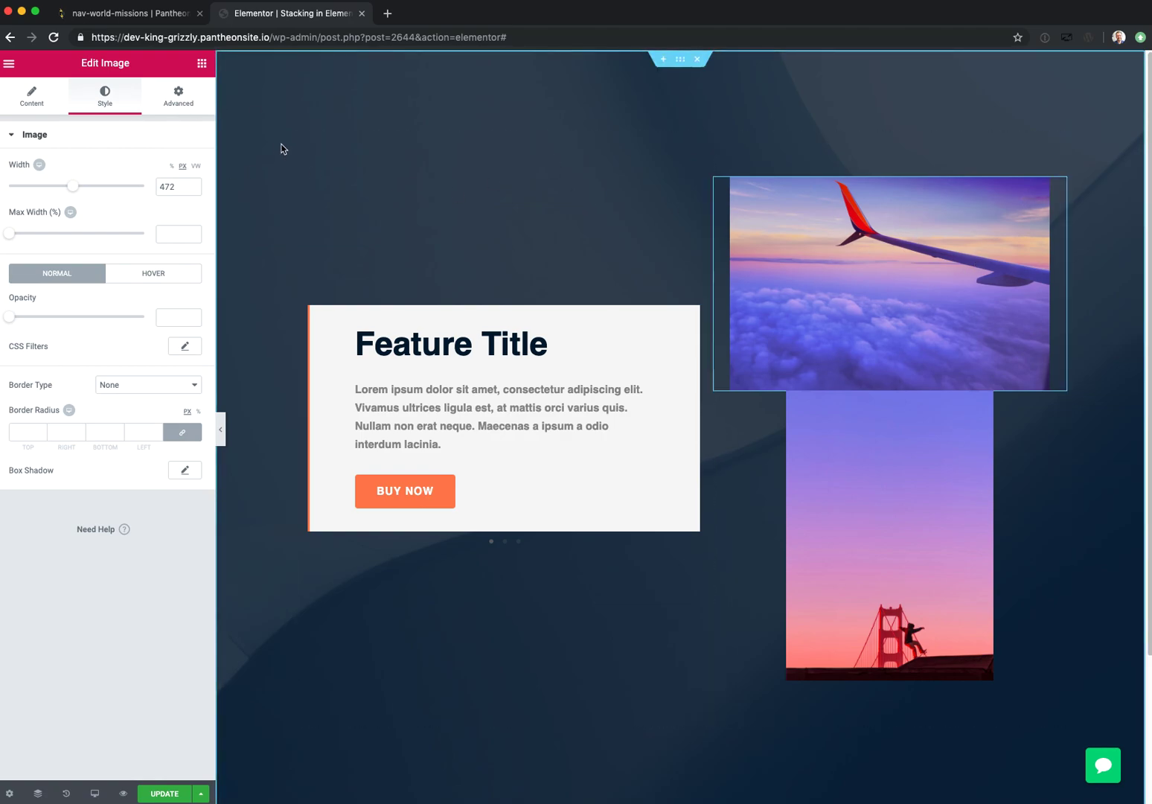
Step: Set the airplane image's Custom Positioning to Absolute
left_click(189, 93)
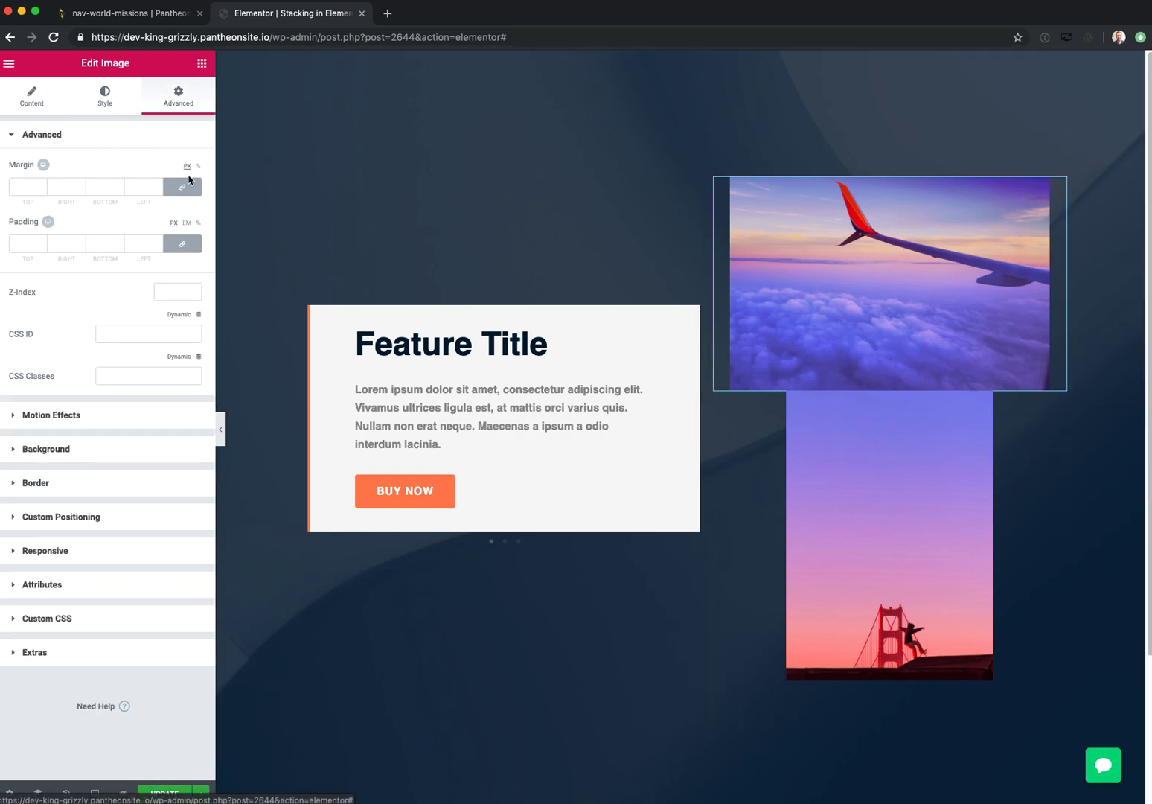
left_click(112, 518)
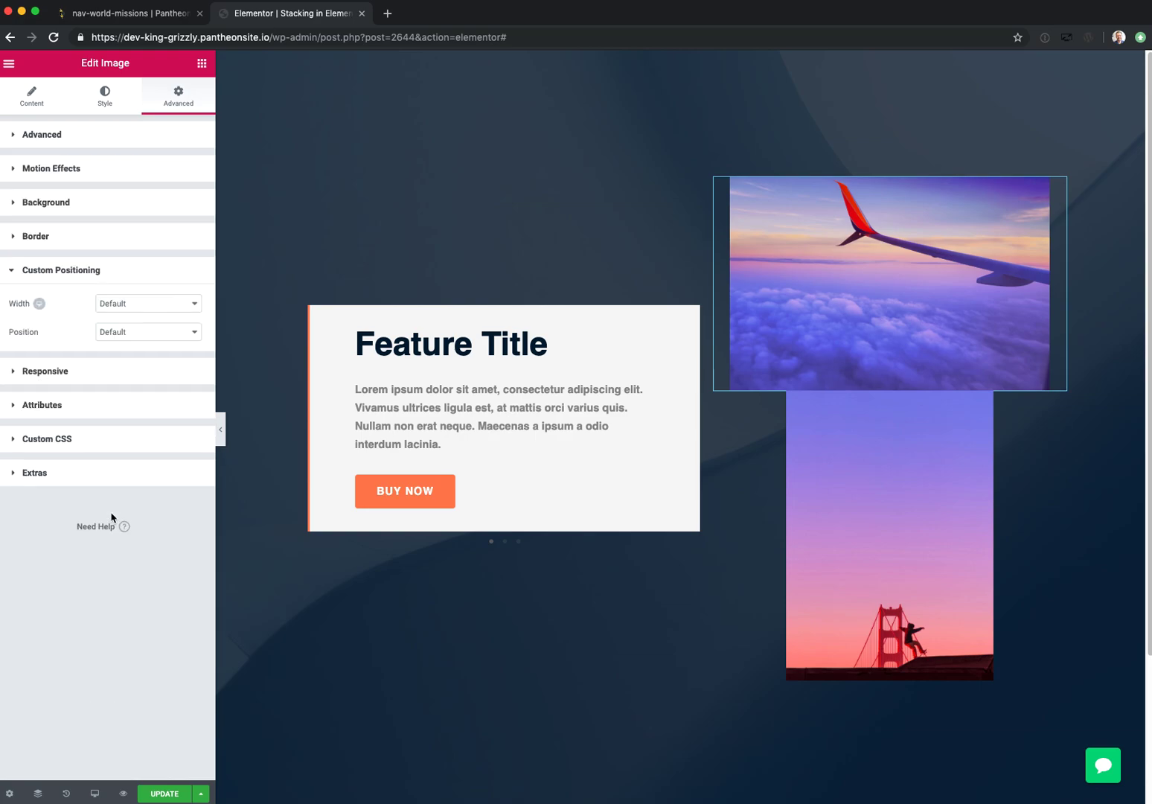
left_click(138, 336)
left_click(141, 345)
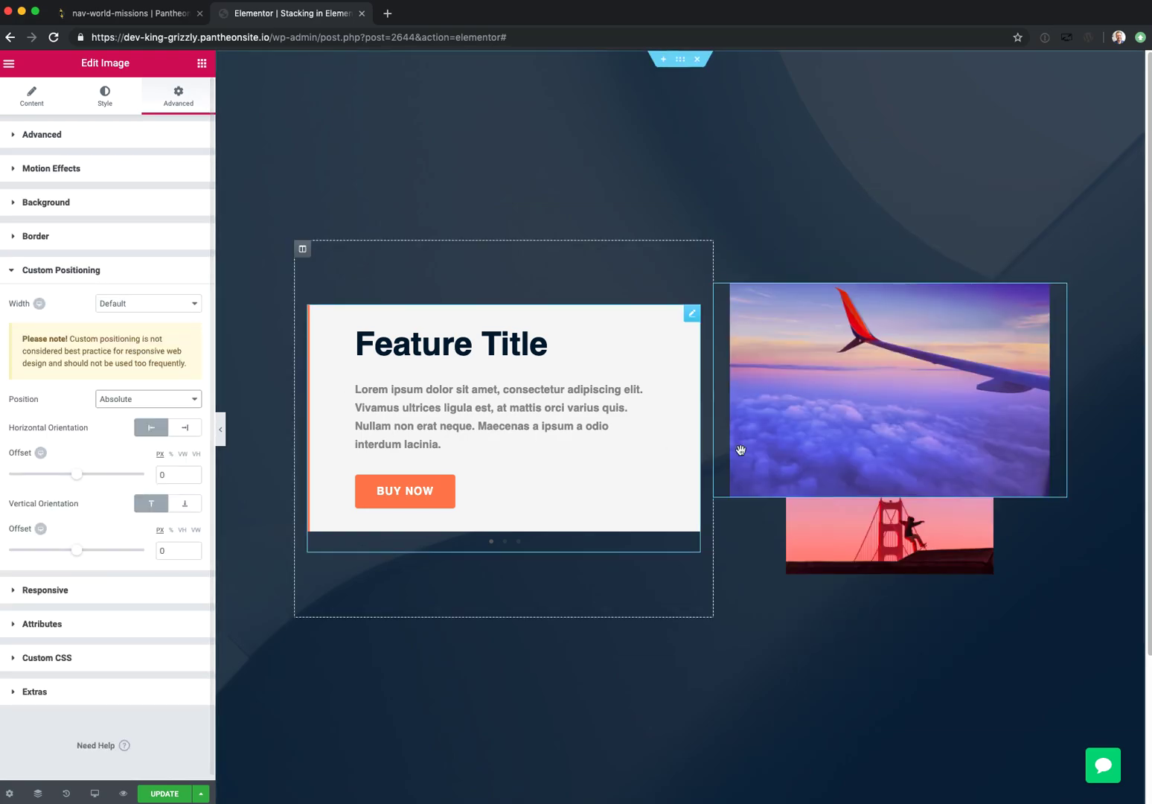
Step: Drag the airplane image down-left to offsets -106 and 184, overlapping the card's corner
left_click_drag(934, 414, 784, 571)
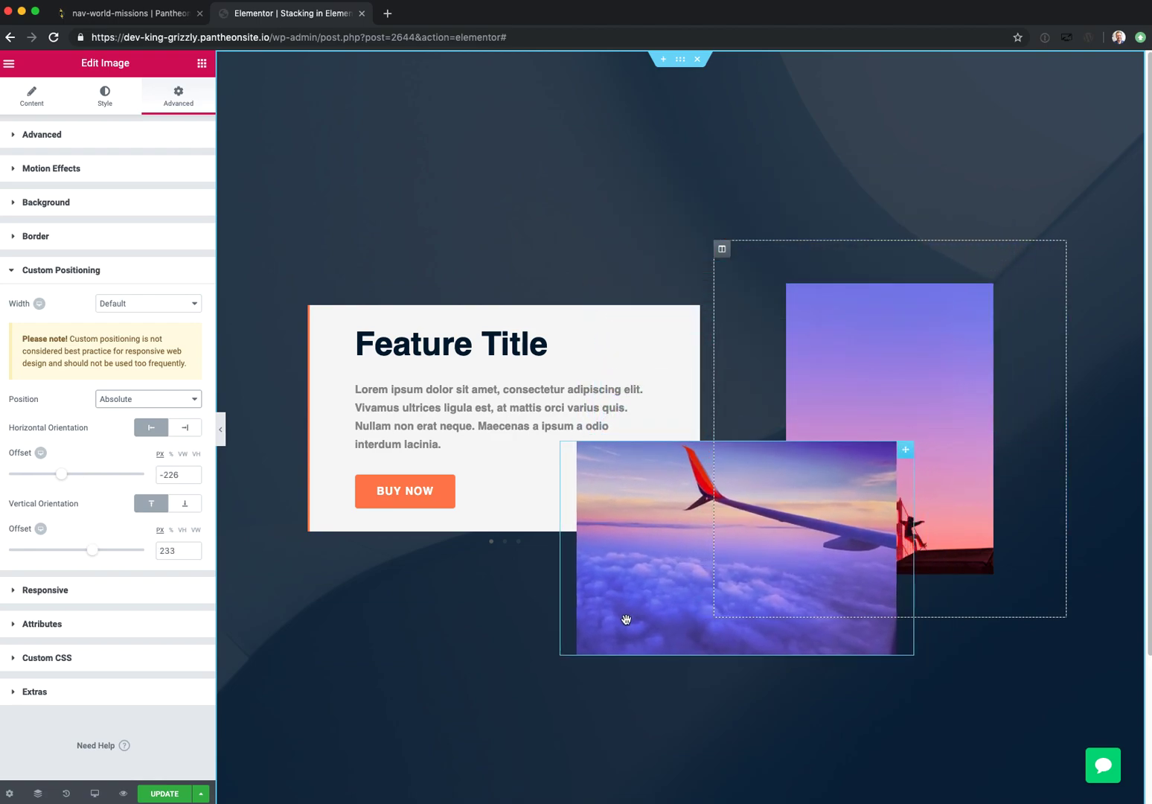
left_click_drag(625, 622, 707, 590)
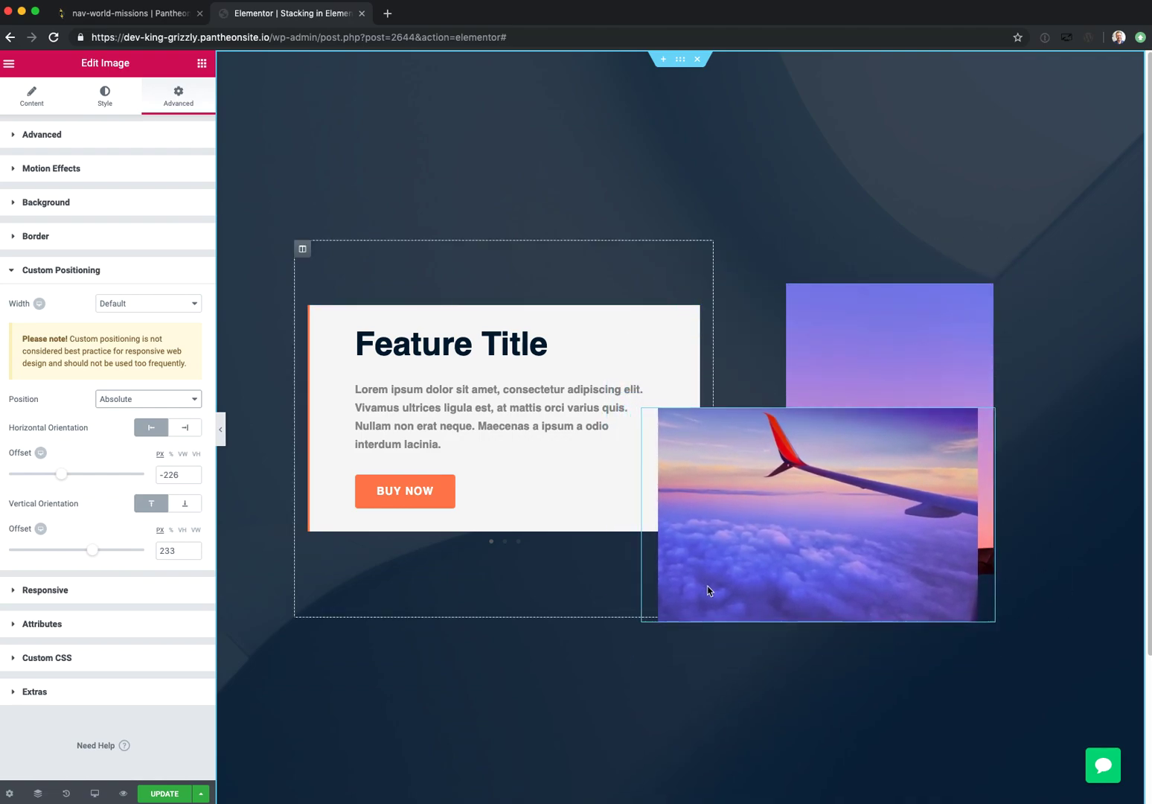
left_click(892, 389)
Step: Set the Golden Gate image's Custom Positioning to Absolute
left_click(191, 95)
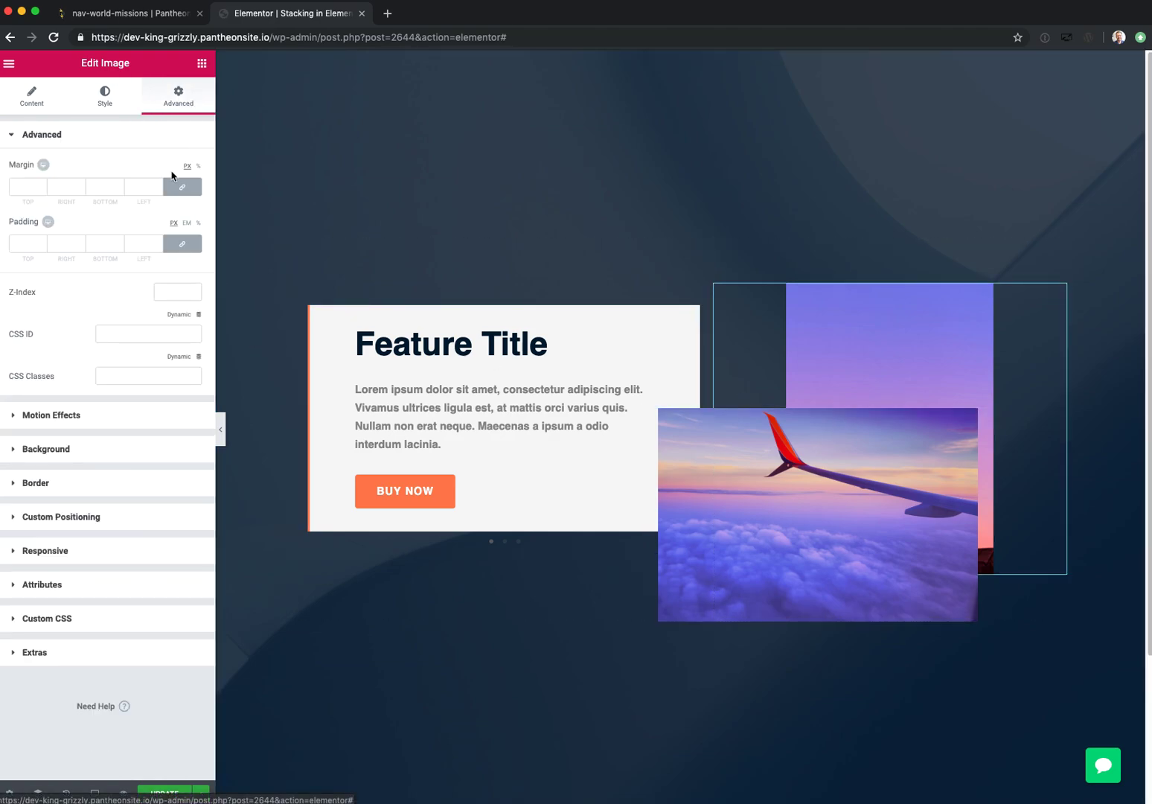
left_click(124, 519)
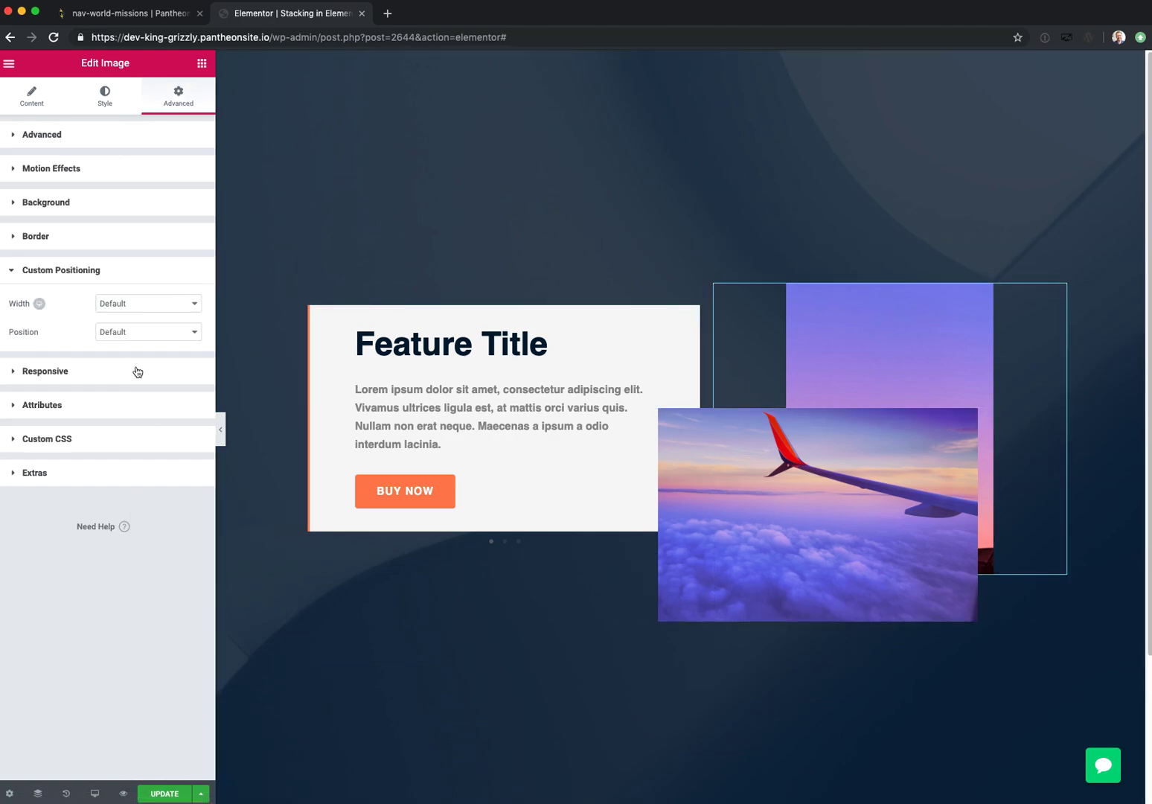
left_click(143, 332)
left_click(142, 343)
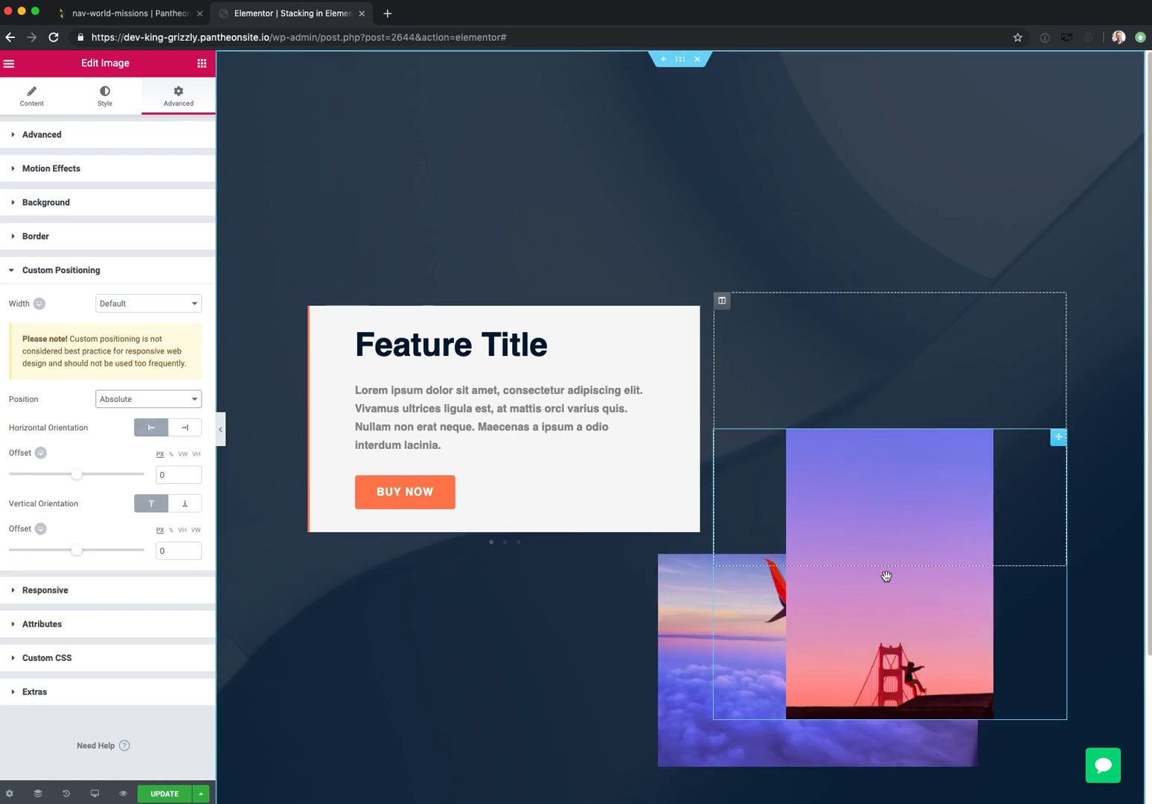
Step: Drag both images around so the Golden Gate photo overlaps the card's right edge above the airplane
left_click_drag(906, 530, 943, 280)
left_click_drag(840, 643, 840, 523)
left_click_drag(929, 399, 878, 408)
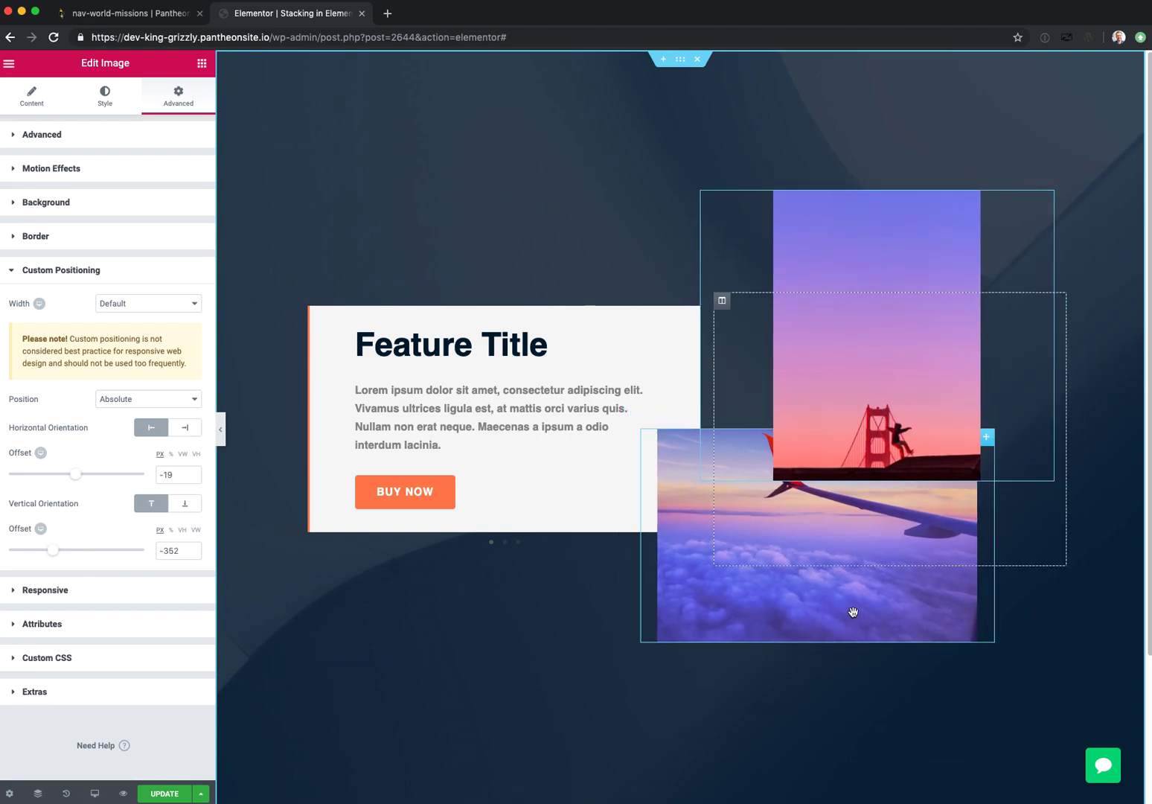
left_click_drag(851, 614, 827, 628)
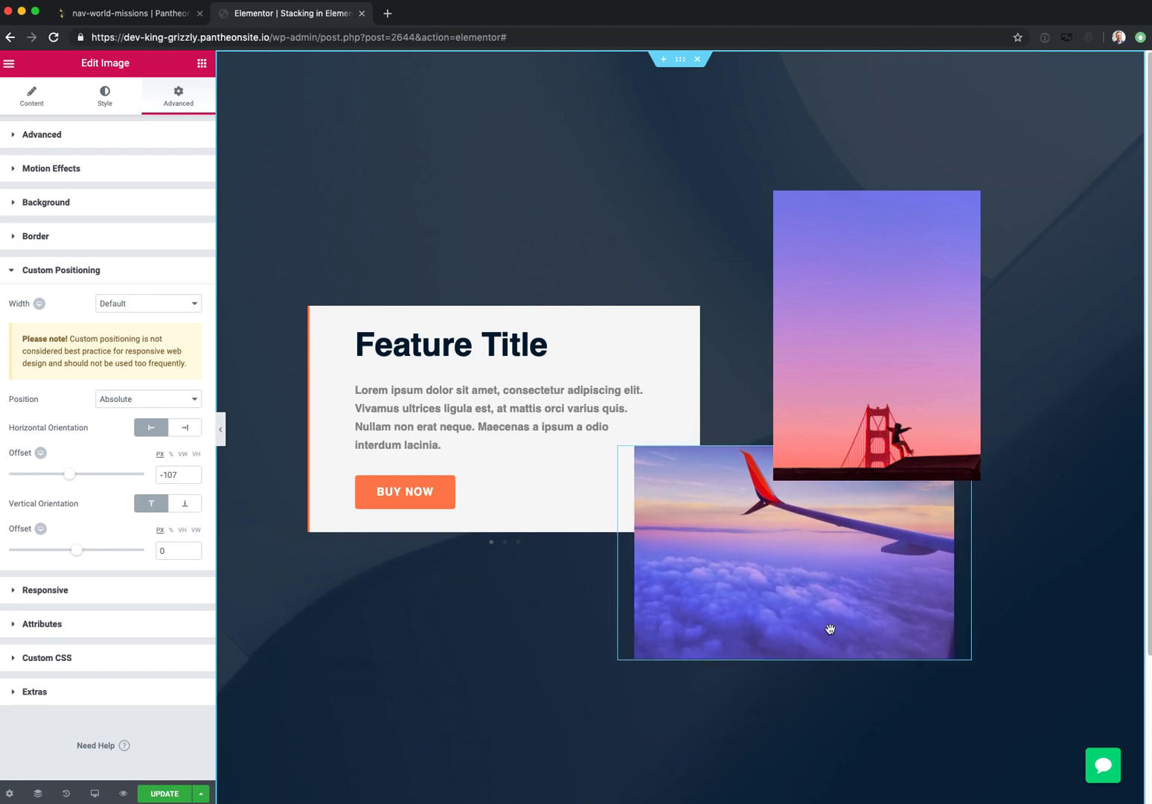
left_click(885, 444)
left_click_drag(885, 445, 793, 449)
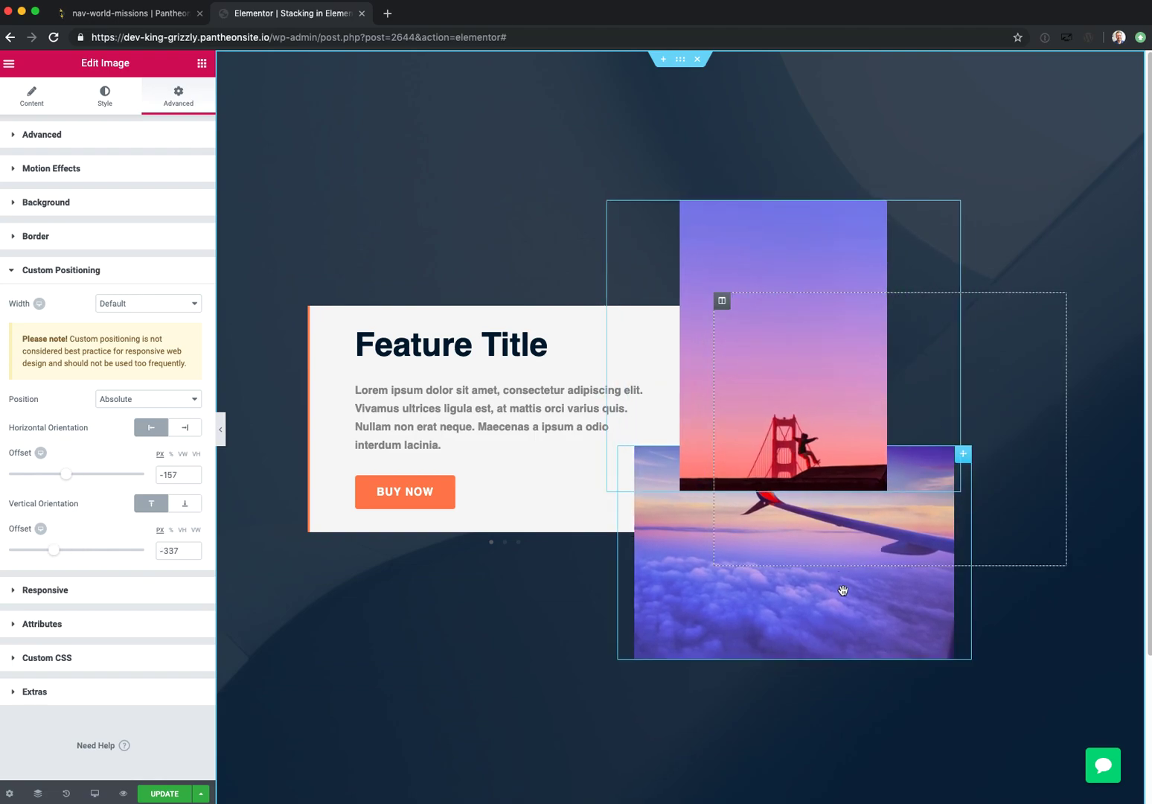
left_click_drag(862, 628, 993, 586)
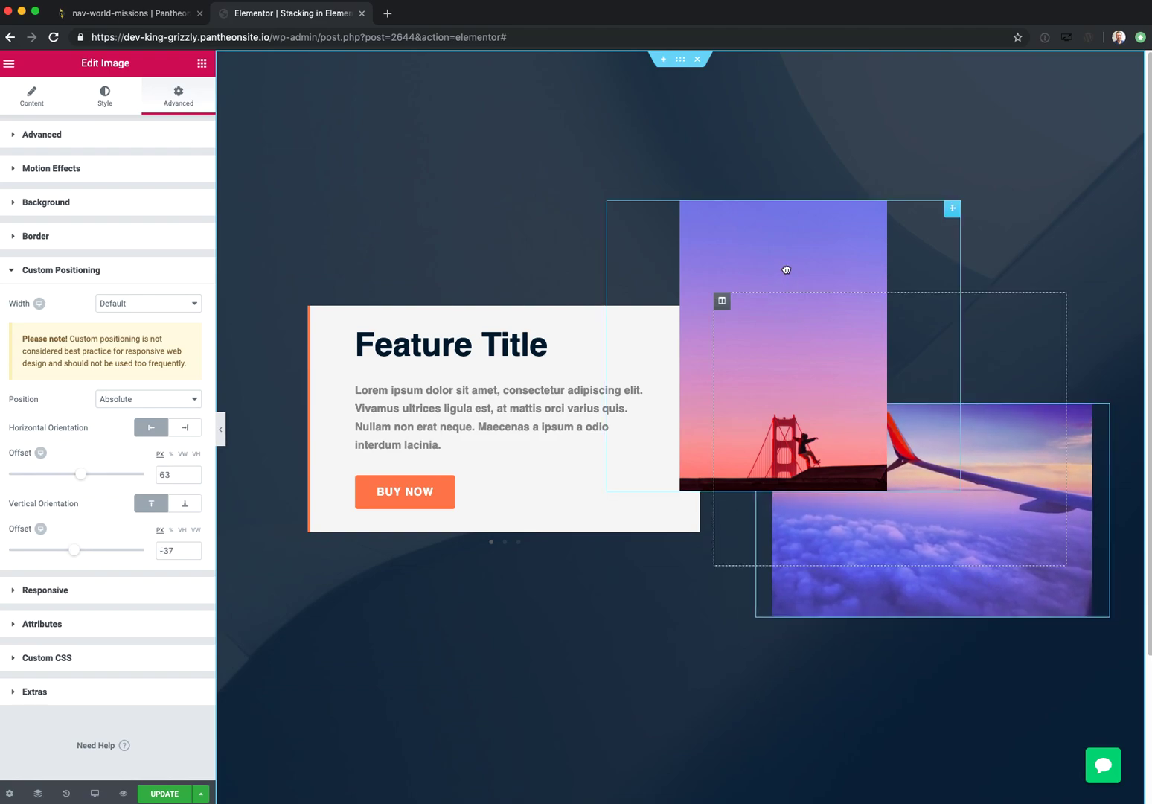
left_click_drag(786, 267, 760, 269)
left_click(908, 591)
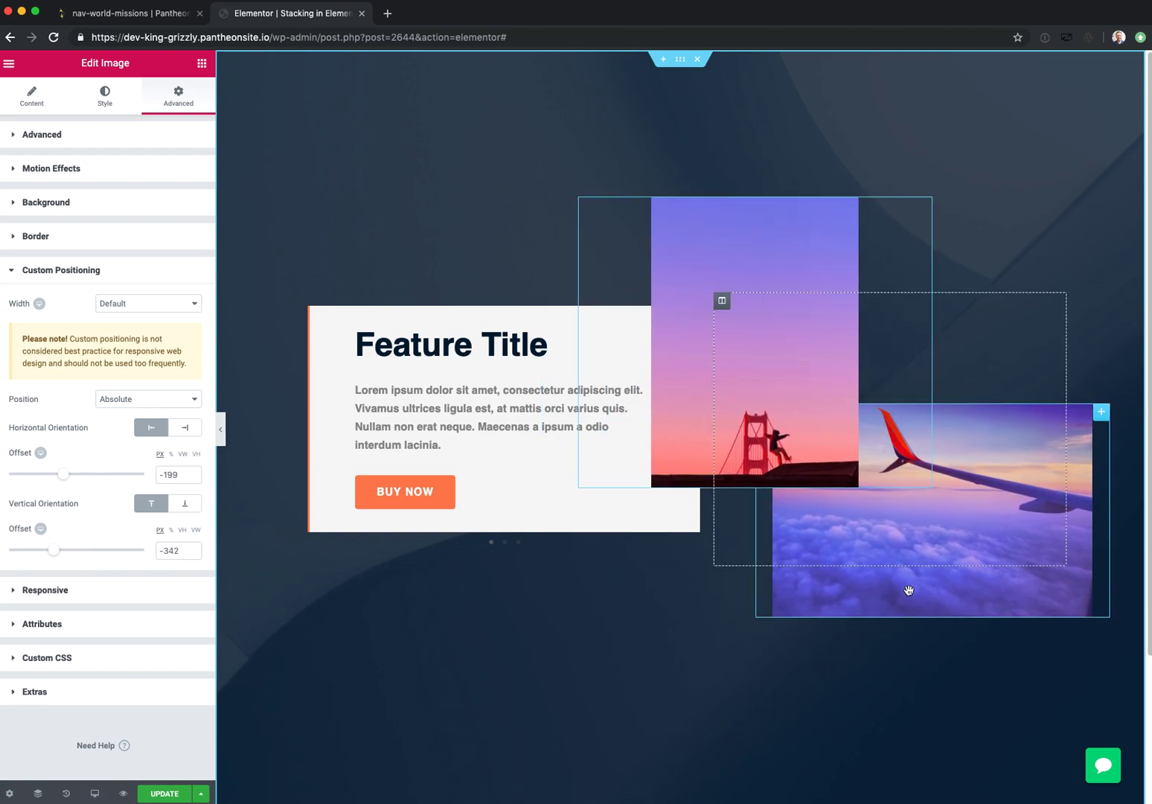
left_click_drag(908, 592, 777, 270)
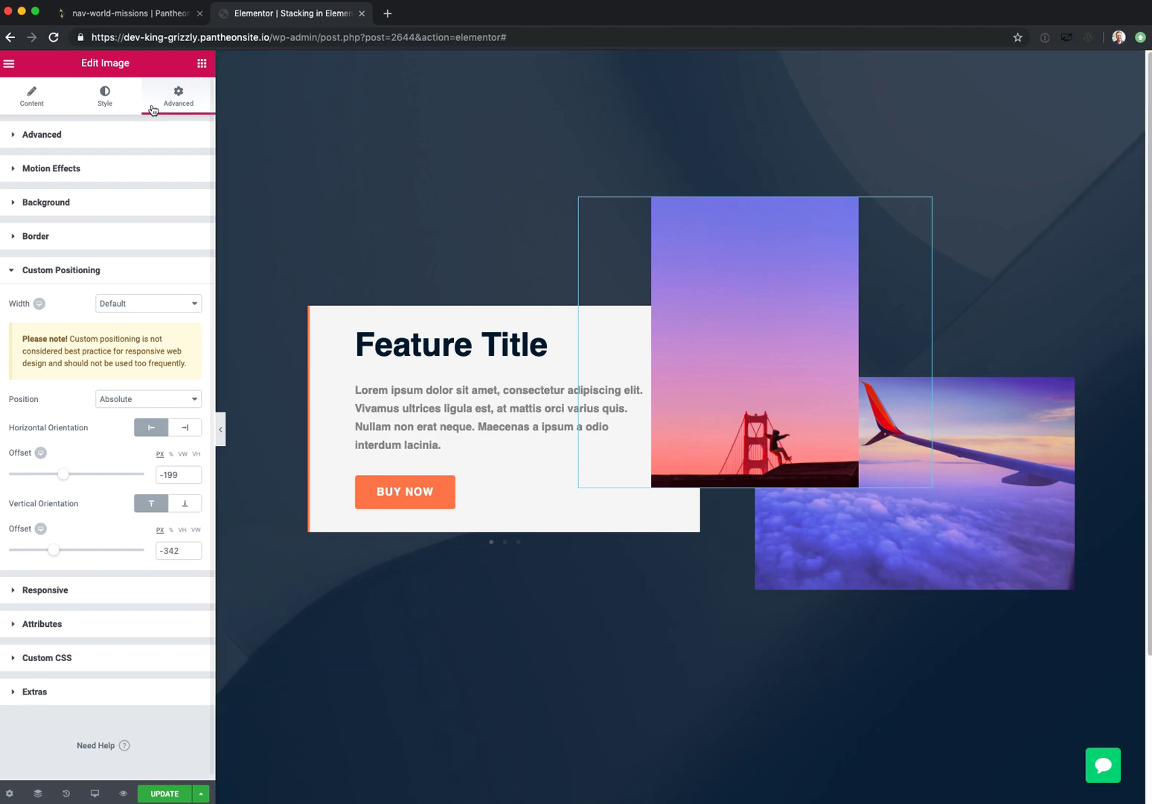
Step: Narrow the Golden Gate image to 281 px and nudge the airplane image to offsets 39/-93
left_click(108, 100)
left_click_drag(47, 189, 45, 187)
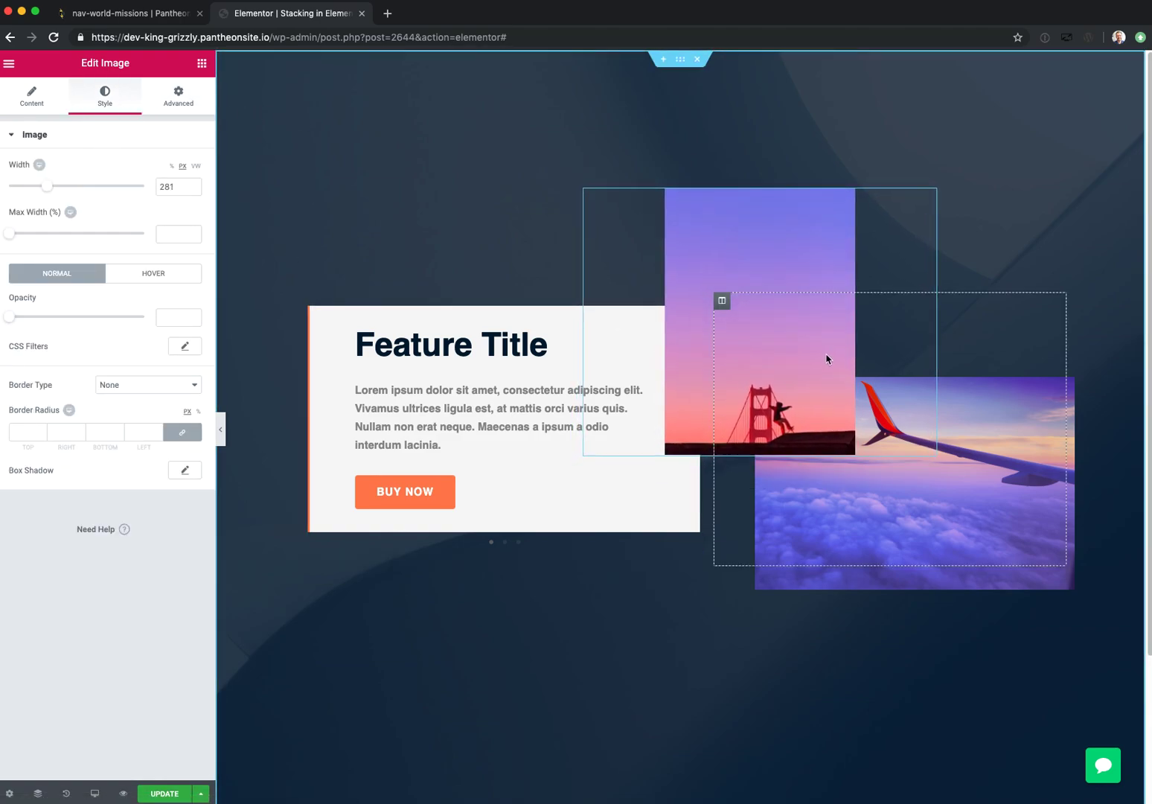
left_click(897, 533)
left_click_drag(900, 527, 899, 526)
left_click(95, 795)
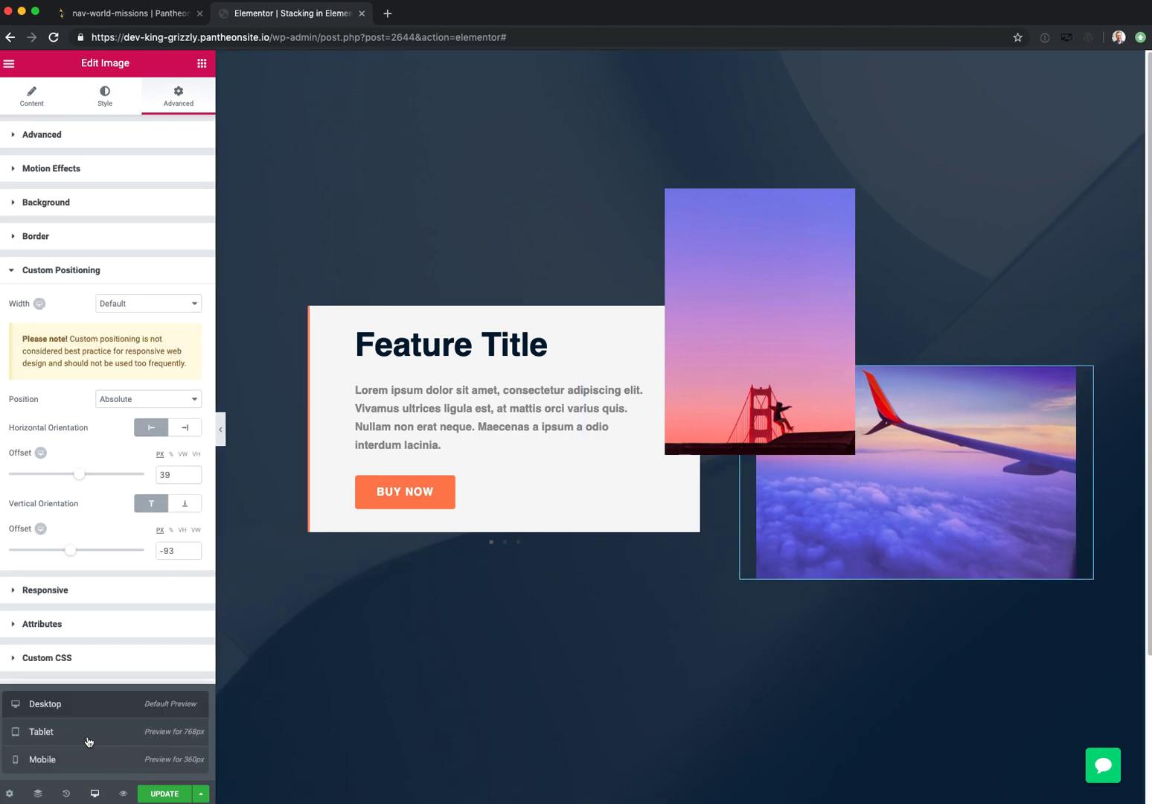
Step: In the tablet preview, drag both images onto the card's right side
left_click(87, 737)
scroll(758, 426, "down", 3)
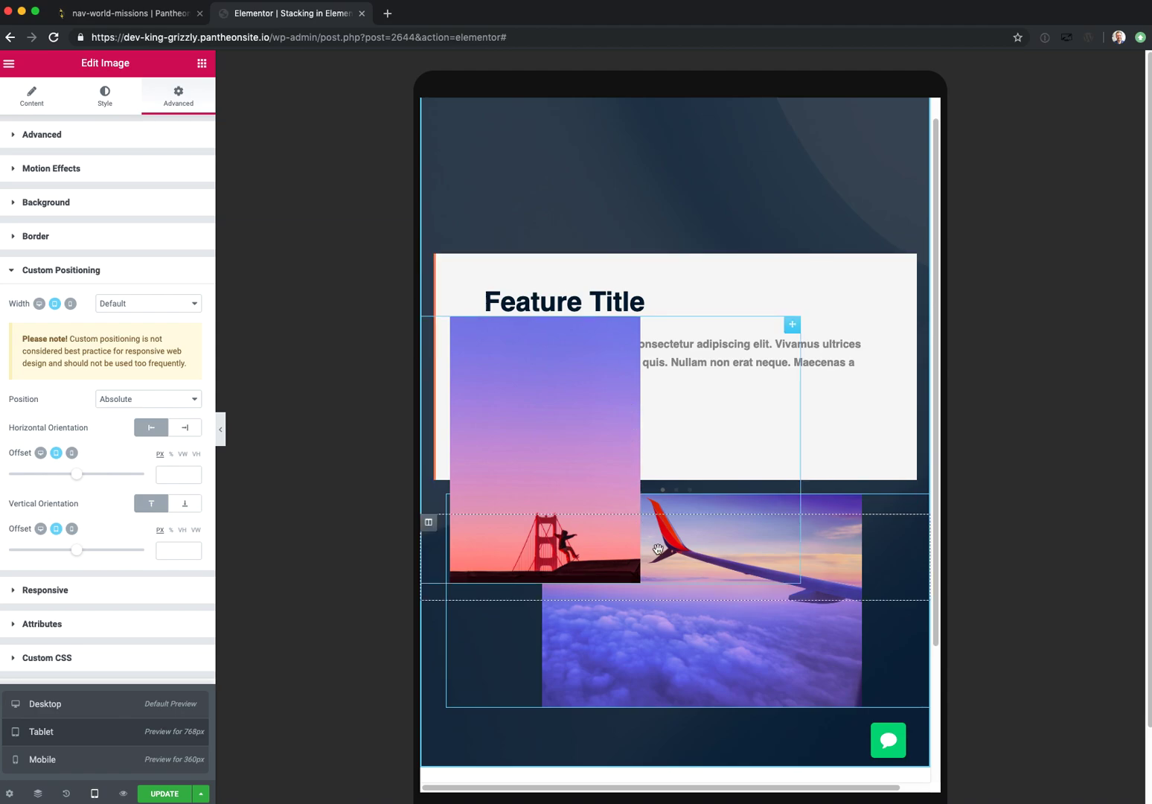
left_click_drag(582, 428, 832, 521)
left_click_drag(598, 622, 592, 279)
left_click_drag(775, 620, 809, 591)
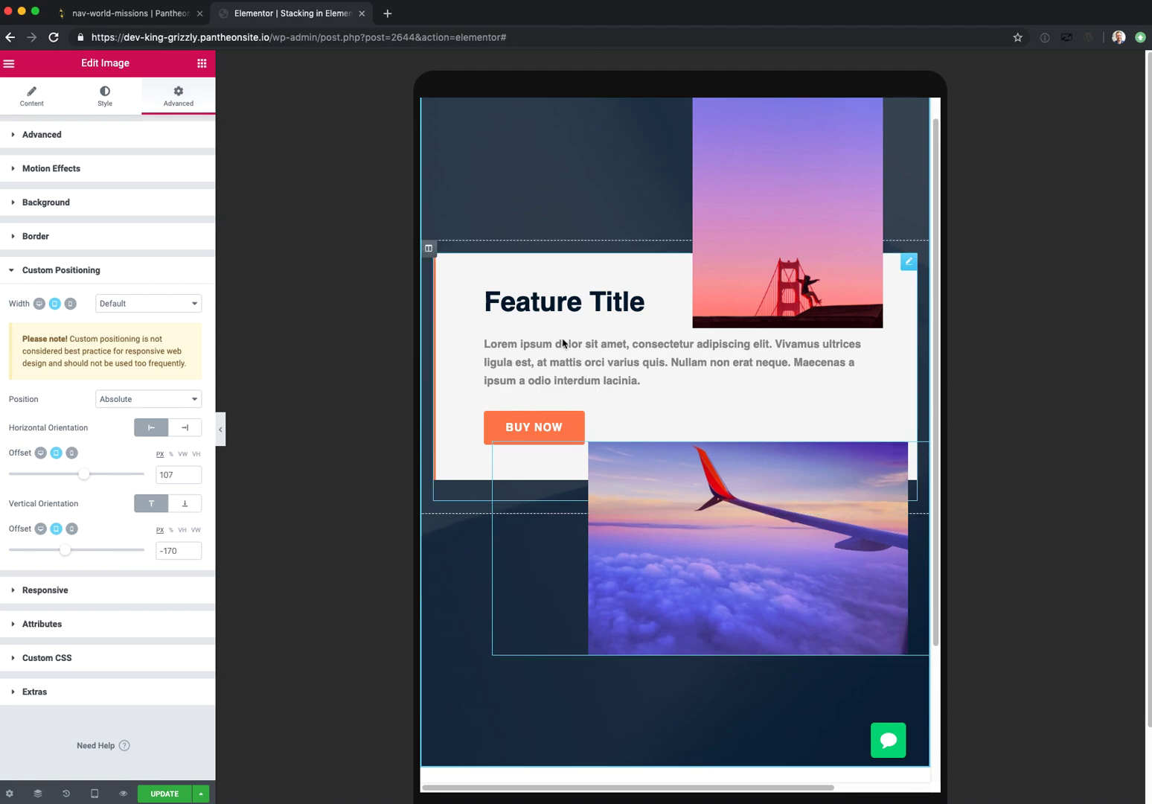
Step: Set the Feature Title card's column width to 50%
left_click(429, 250)
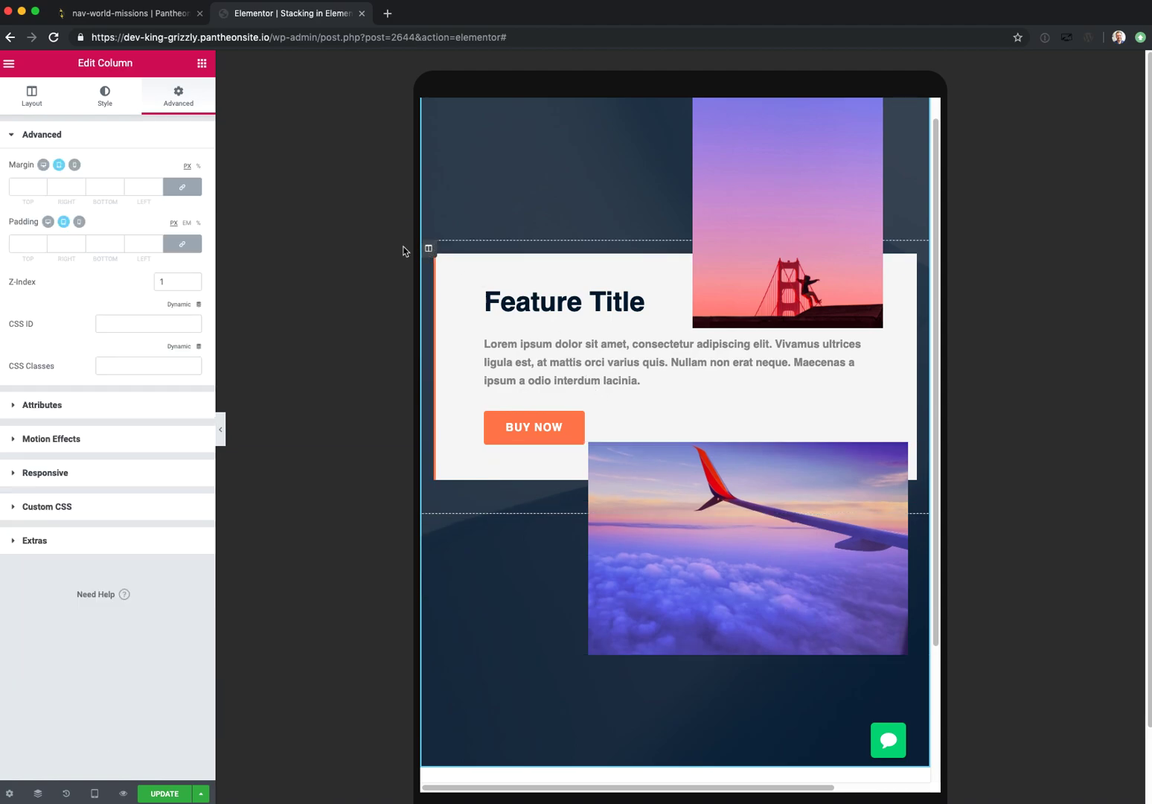
left_click(30, 98)
double_click(169, 168)
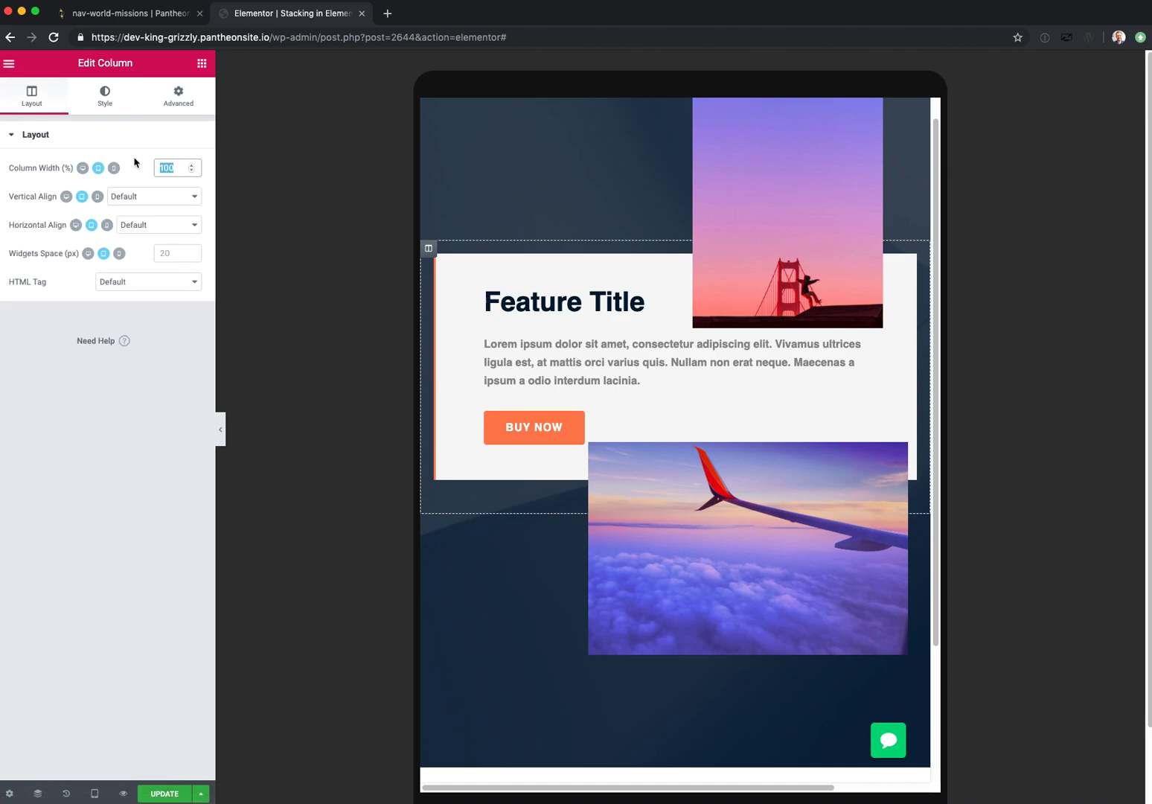
type("50")
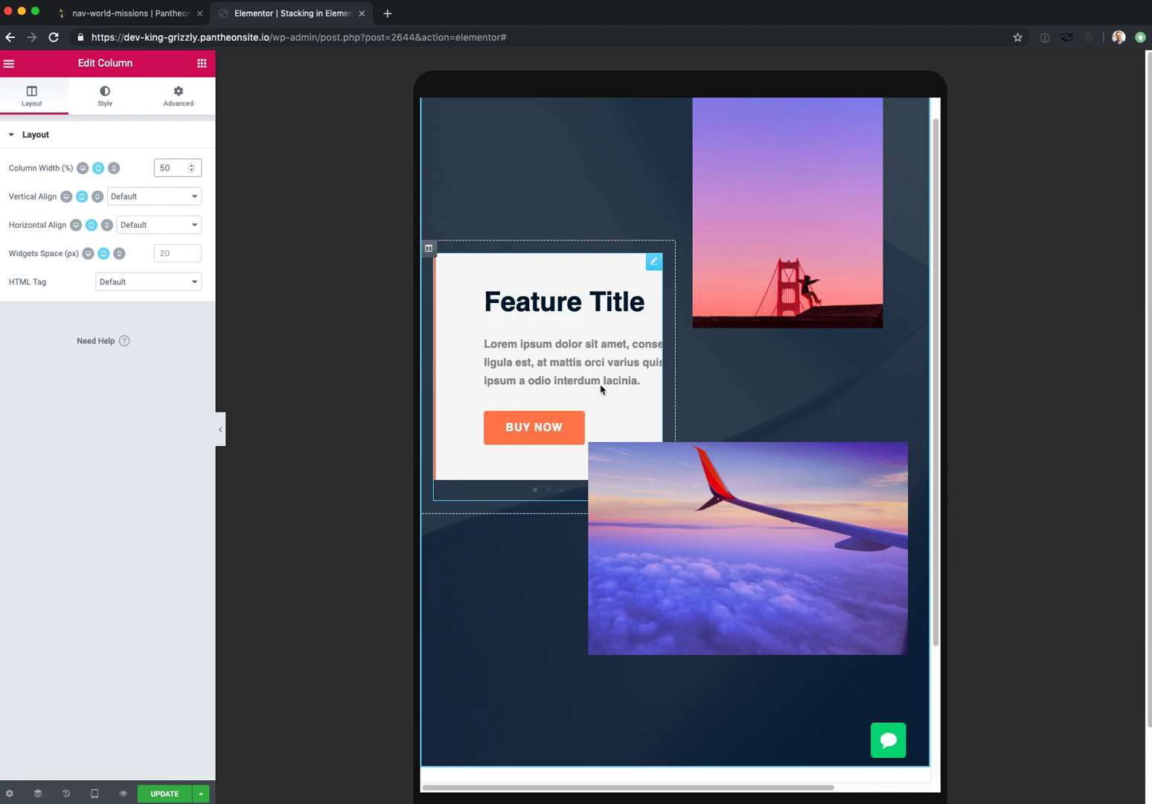
Step: Reposition the airplane image and set its width to 326 px on tablet
left_click_drag(718, 539, 721, 510)
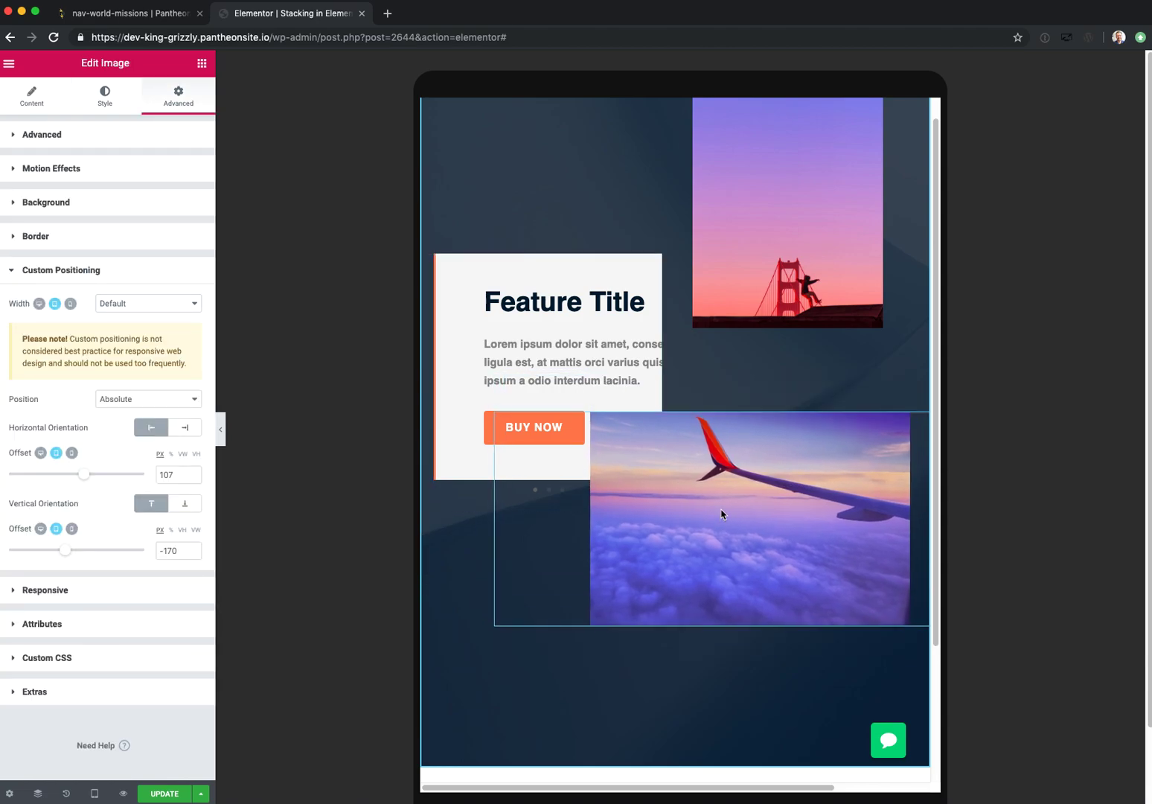
left_click(105, 97)
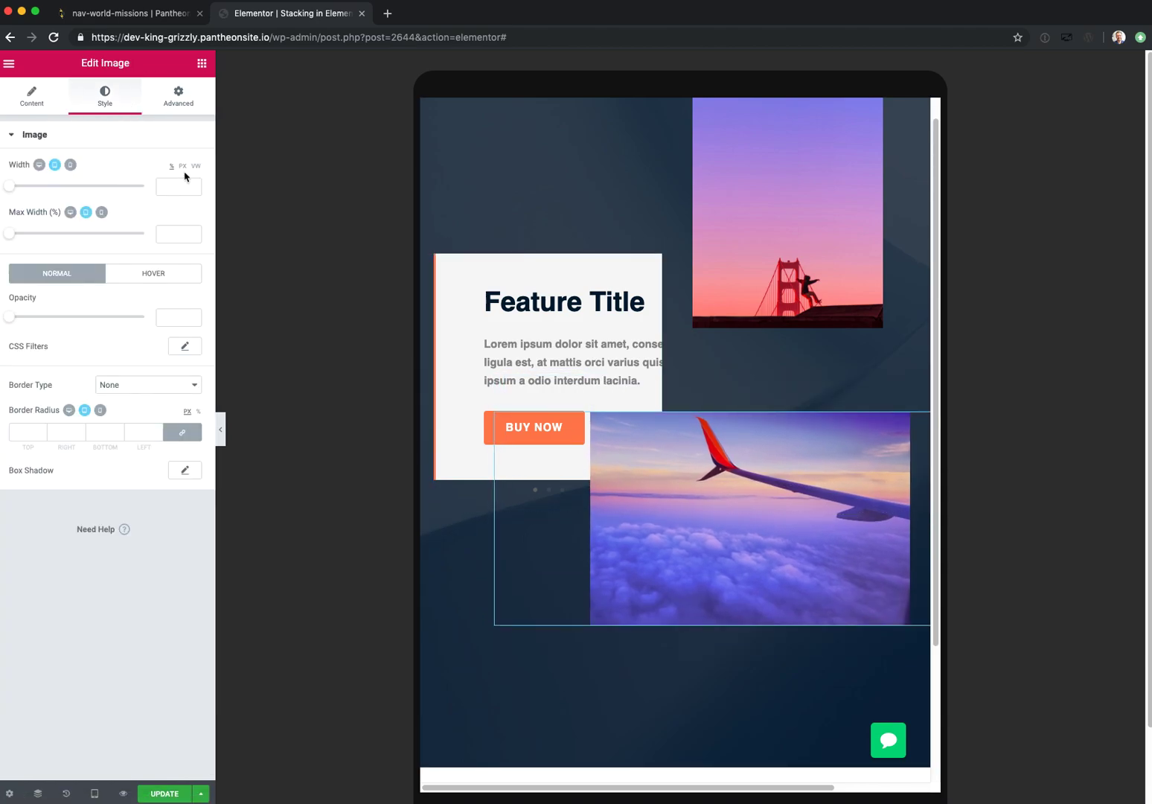
left_click_drag(7, 191, 53, 190)
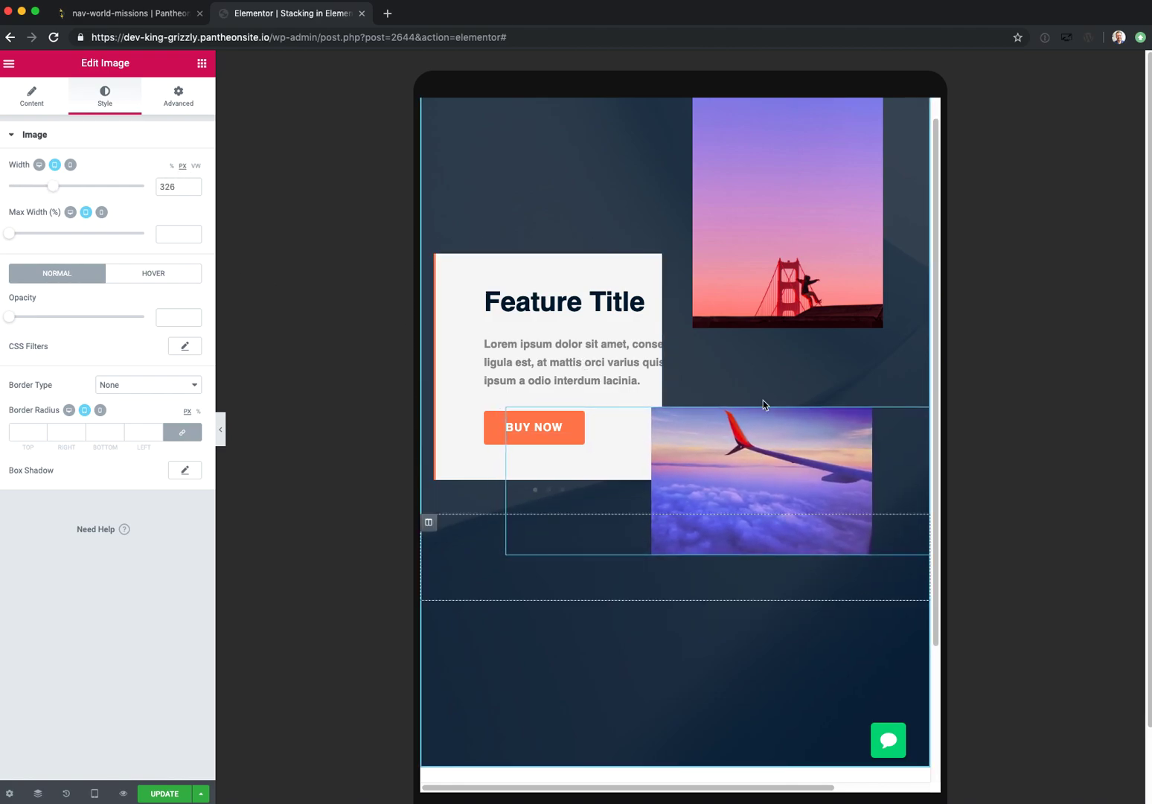
Step: Drag the Golden Gate image down-right beside the feature card
left_click(809, 278)
left_click_drag(810, 278, 786, 375)
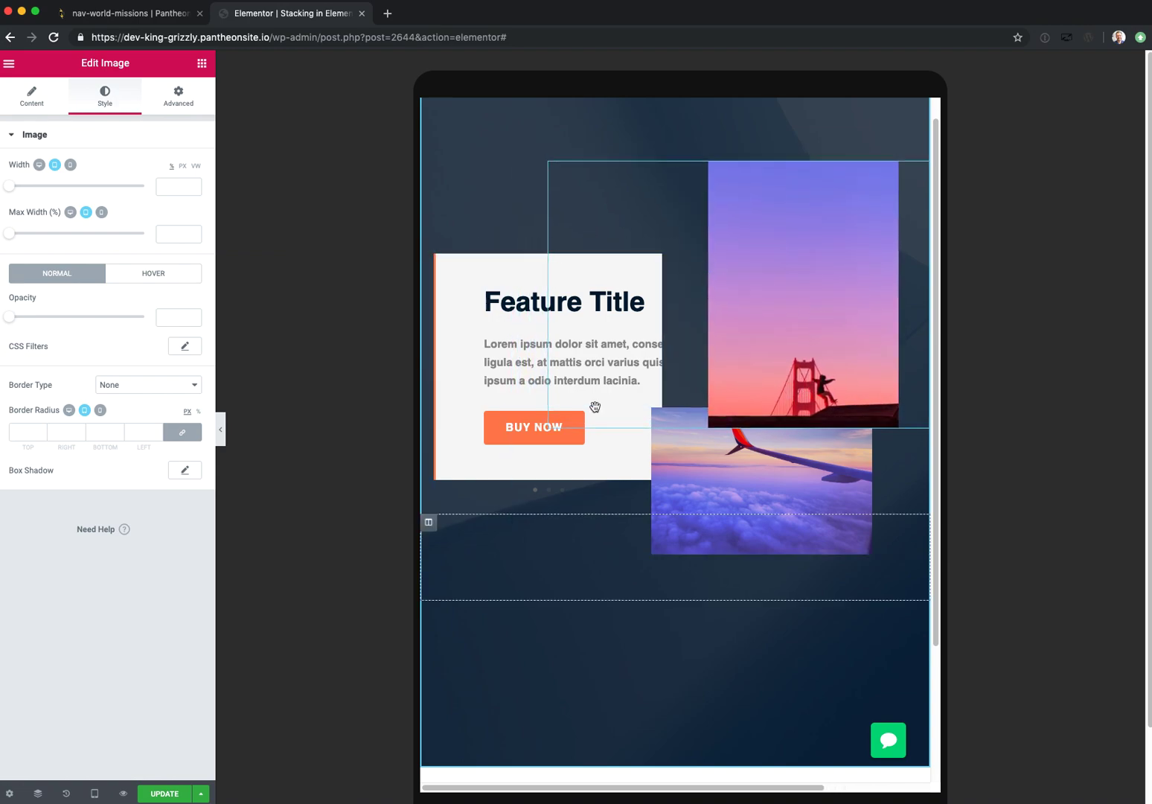
left_click(505, 299)
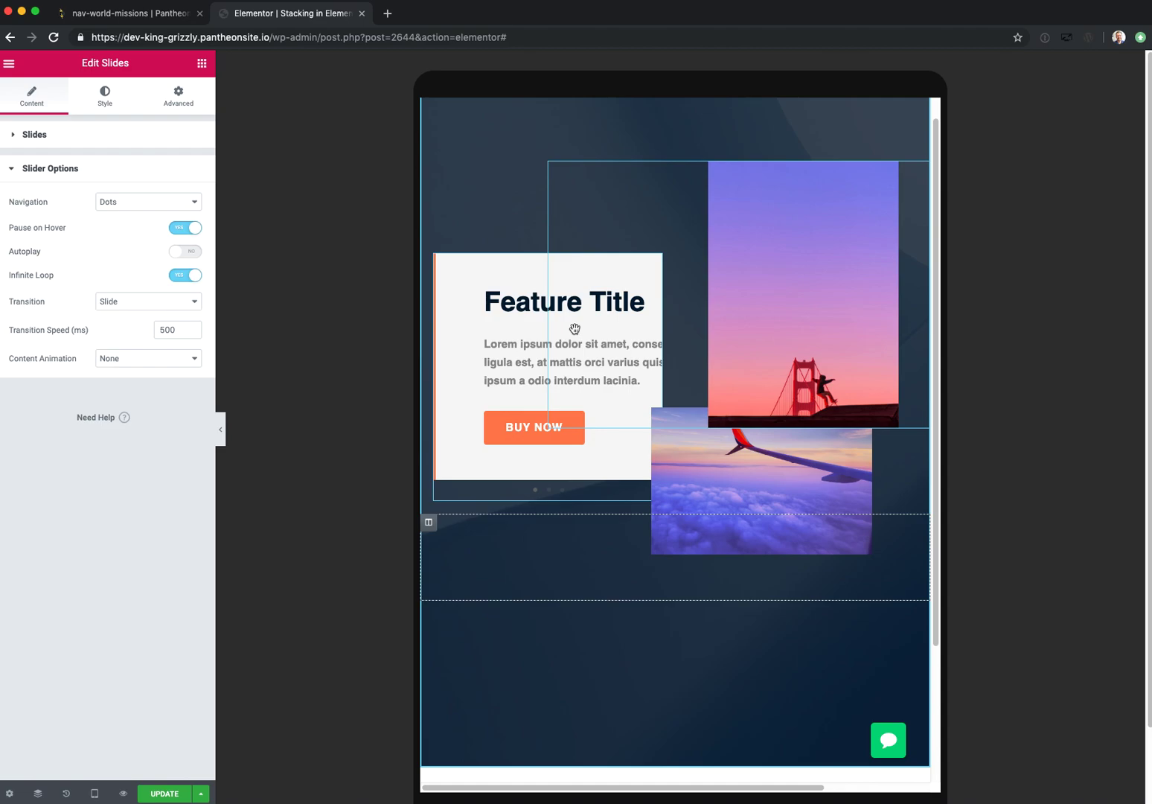
Step: Return to the desktop preview
left_click(94, 793)
left_click(61, 706)
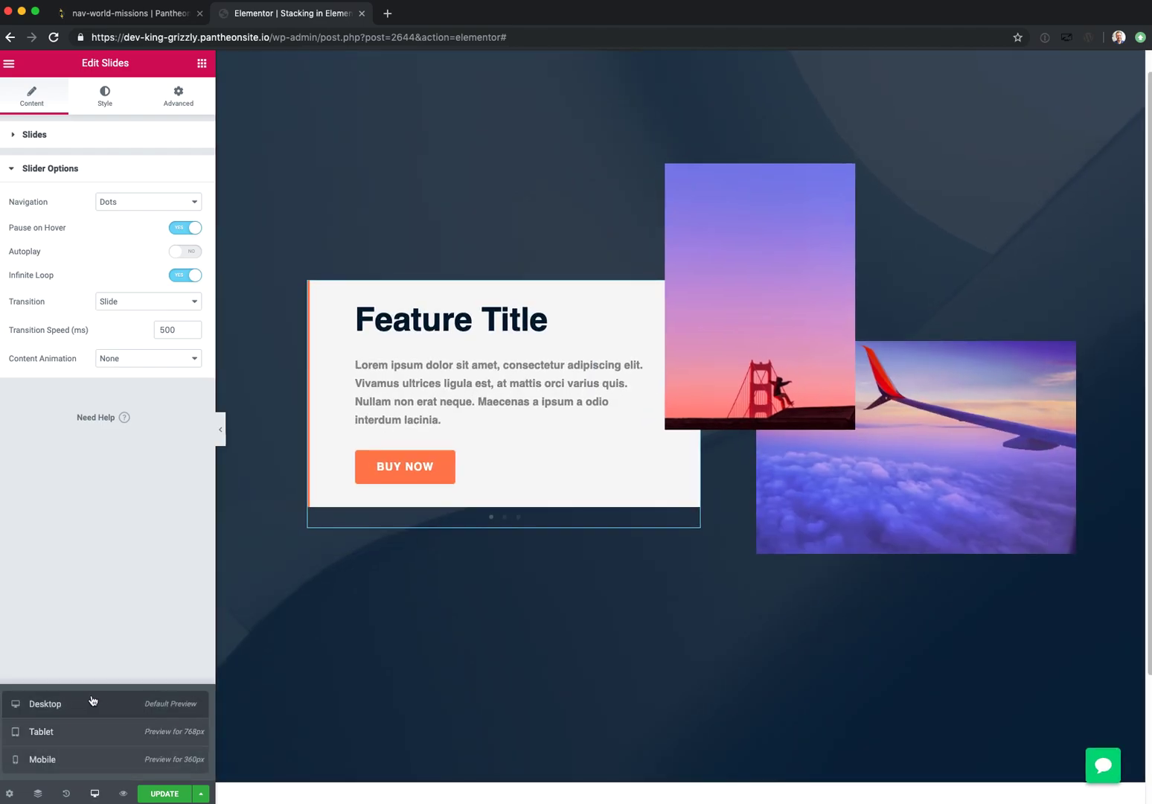
left_click(777, 239)
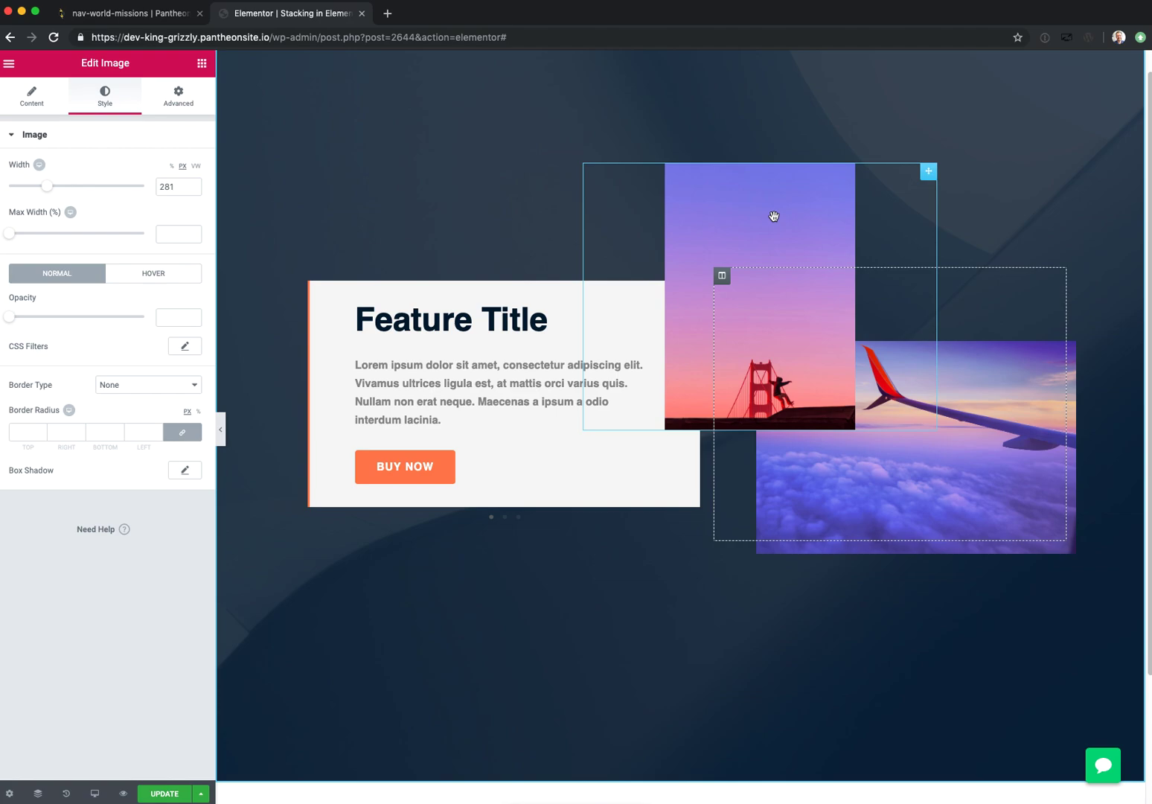
Step: Try a Z-Index of 2 on the airplane image, then clear it so it stays behind the bridge
left_click(964, 393)
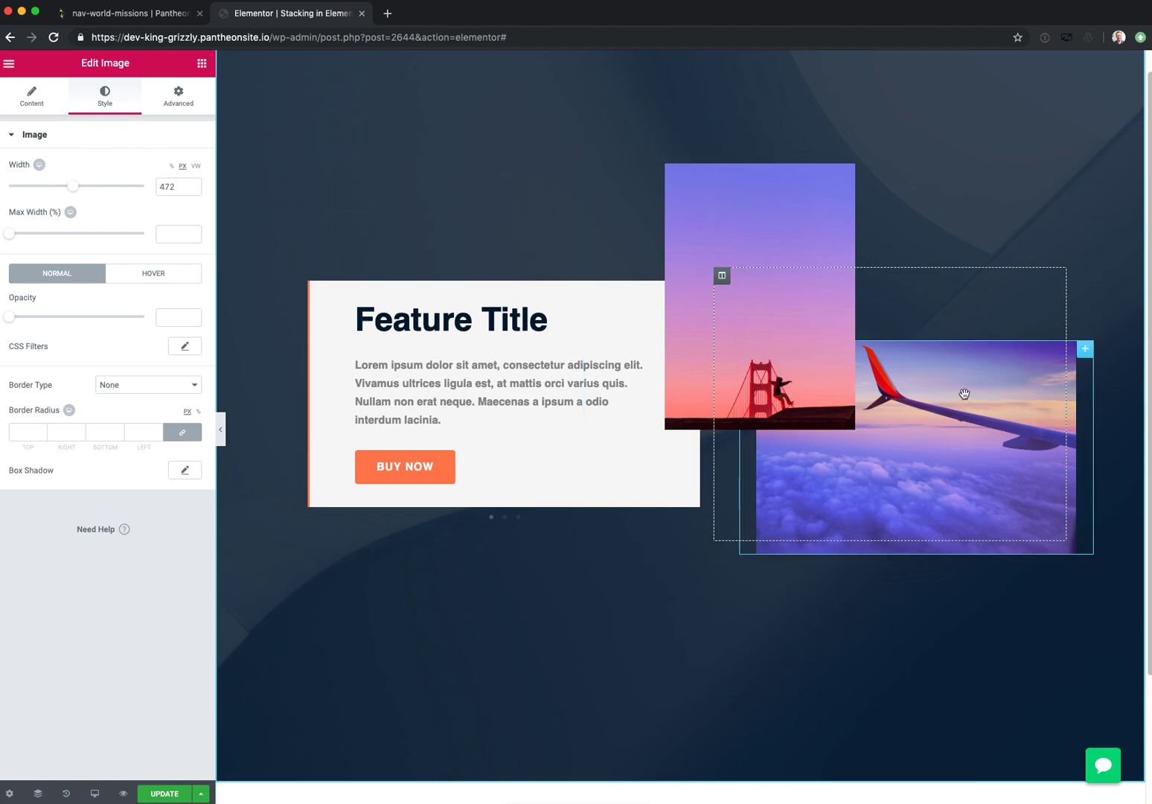
left_click(175, 98)
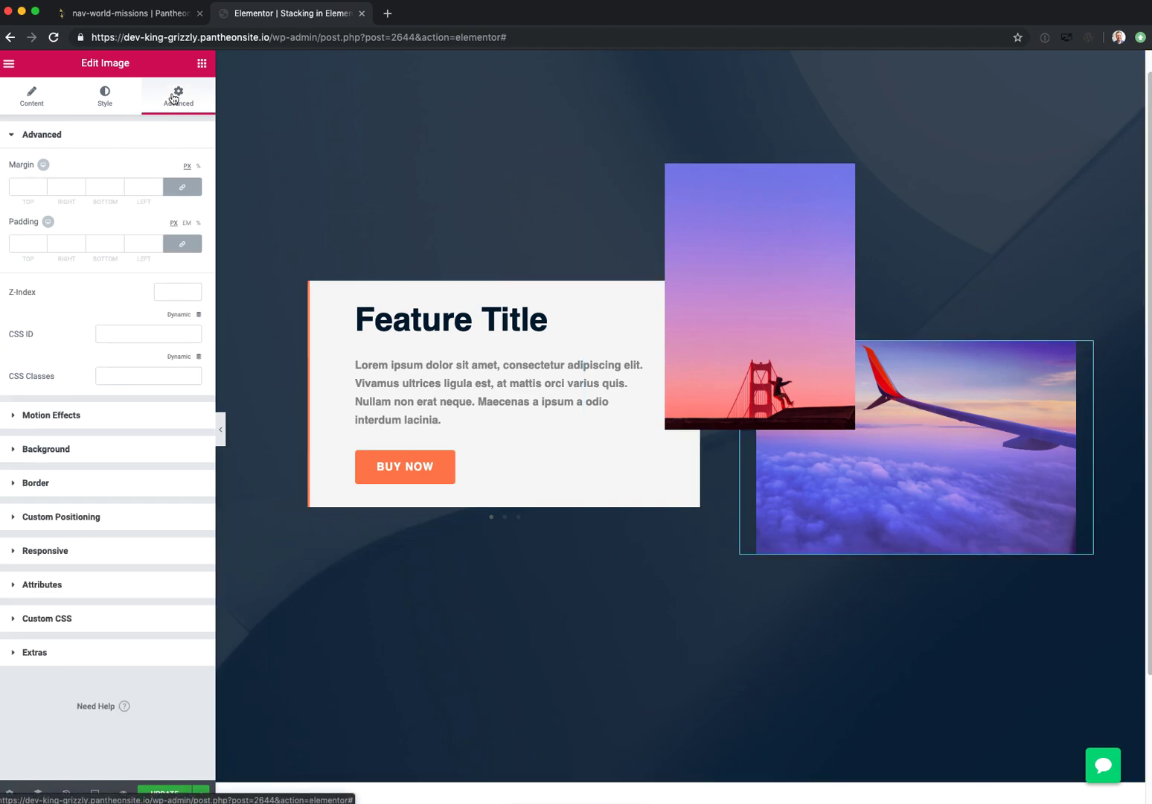
left_click(174, 294)
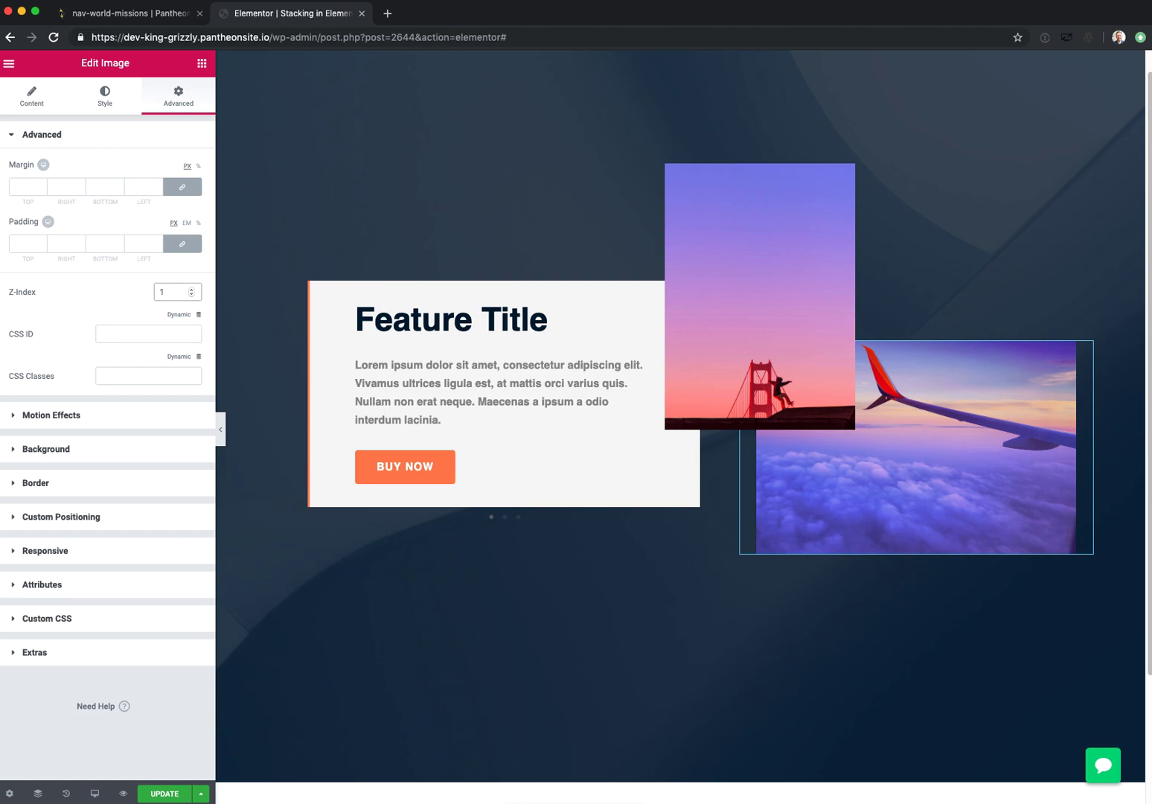
type("2")
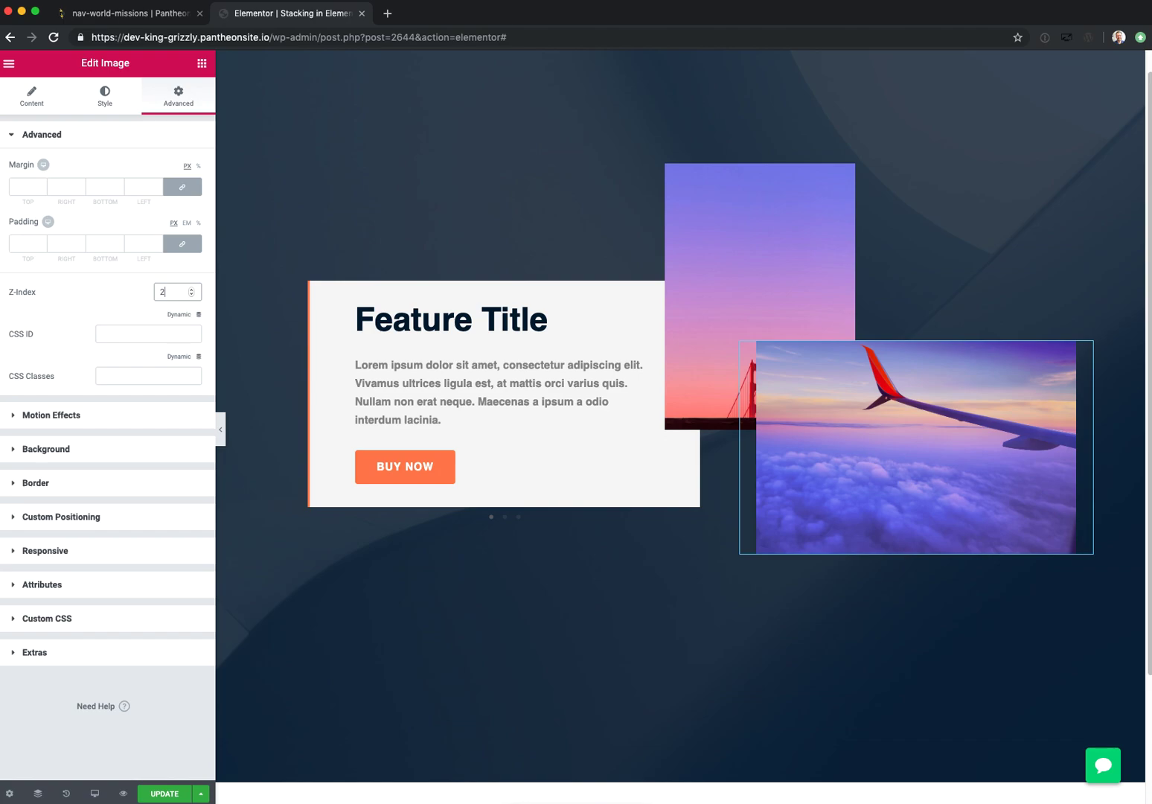
key("BackSpace")
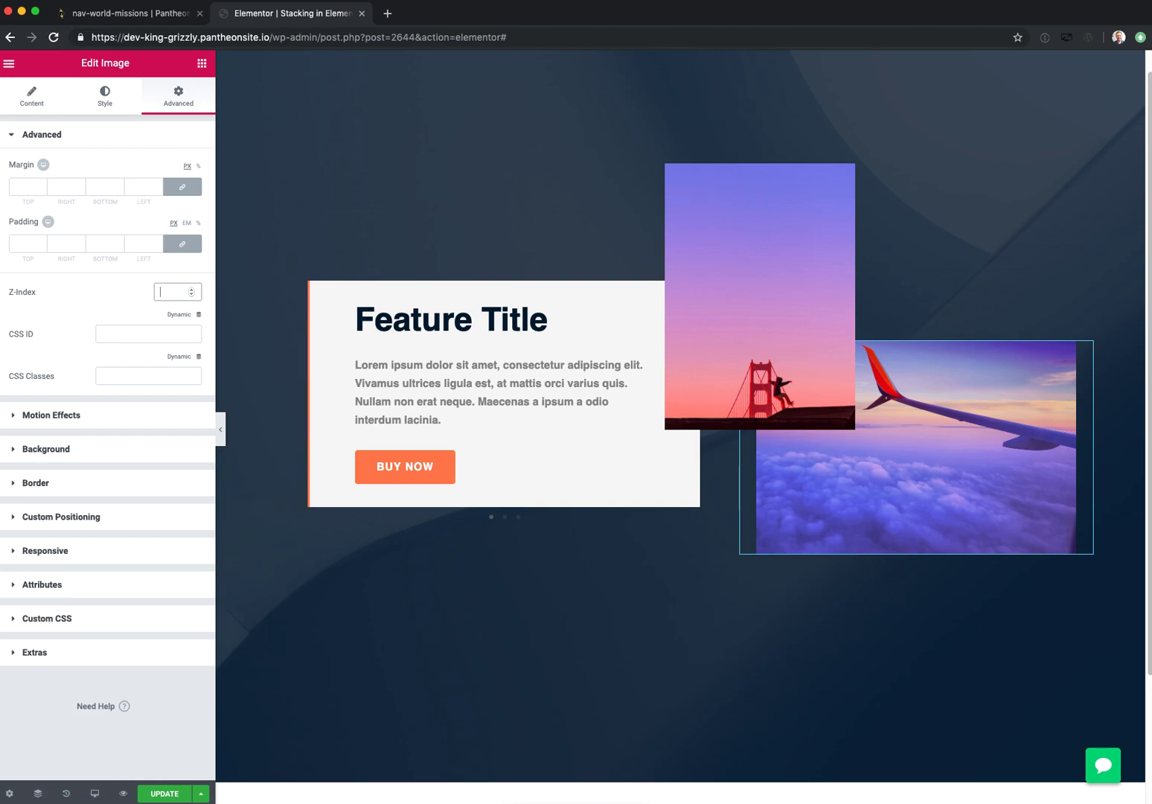
type("2")
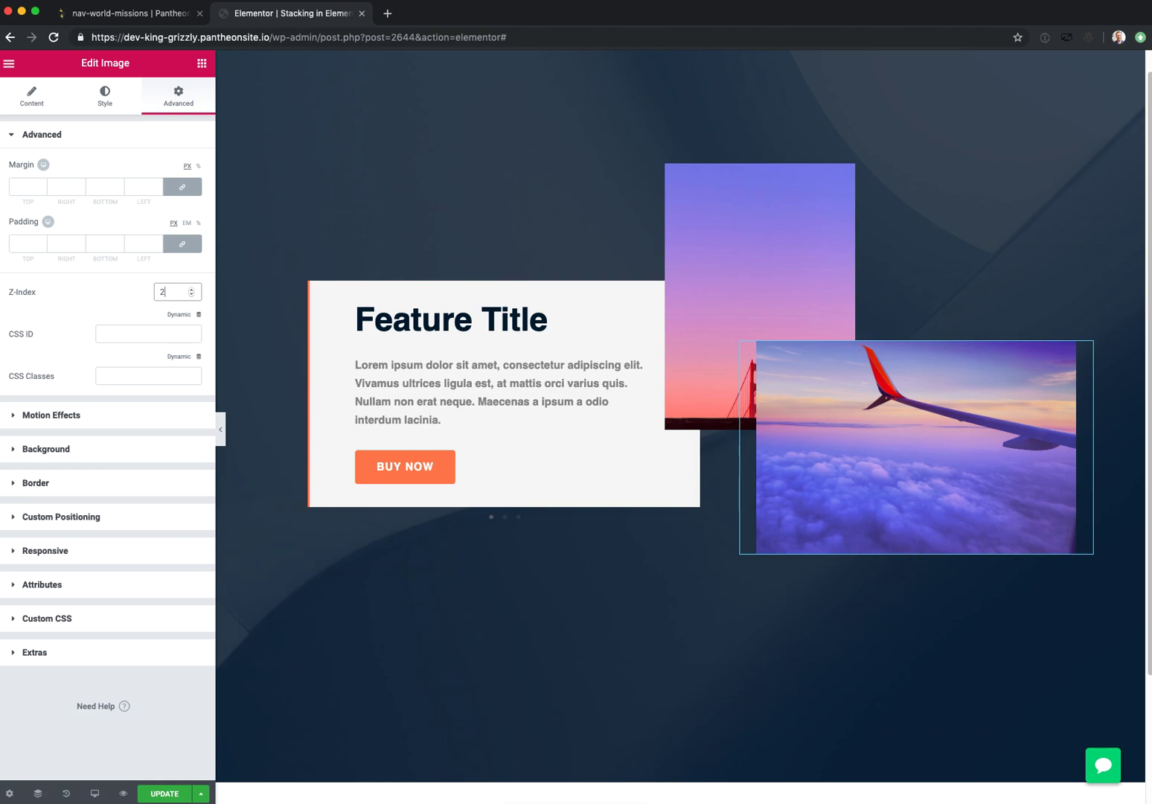
key("BackSpace")
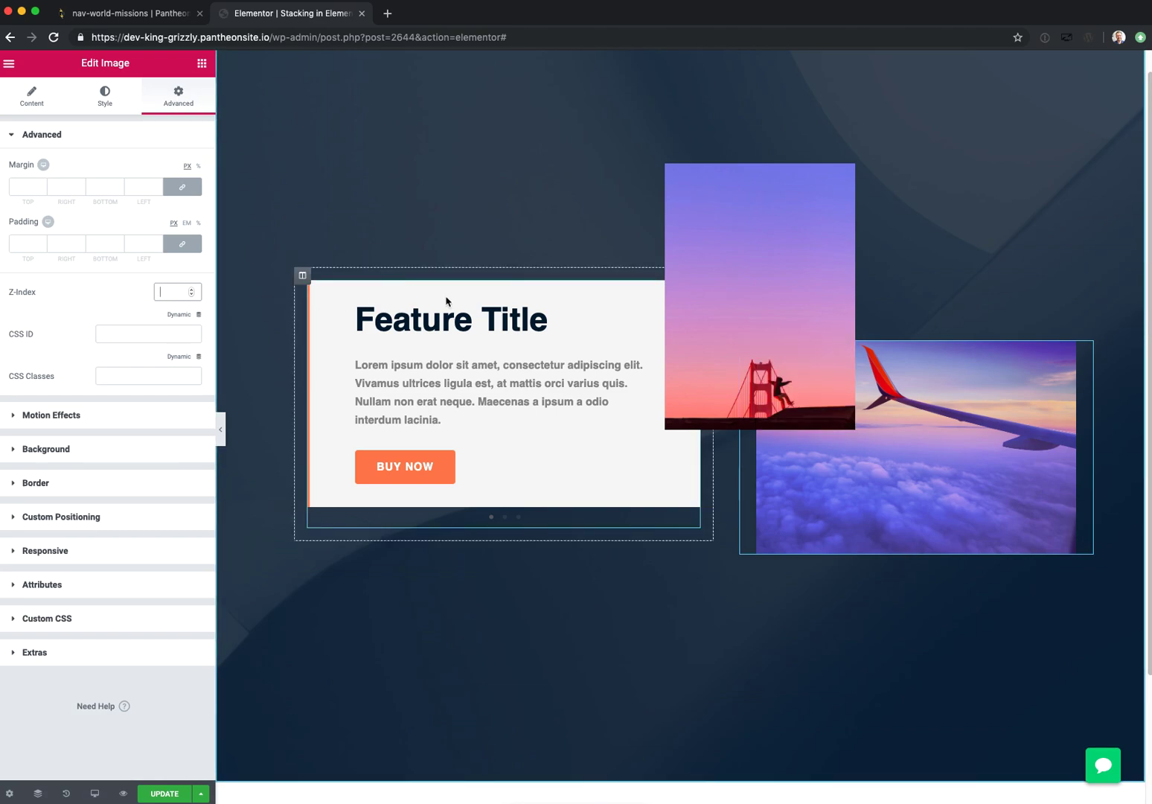
left_click(836, 233)
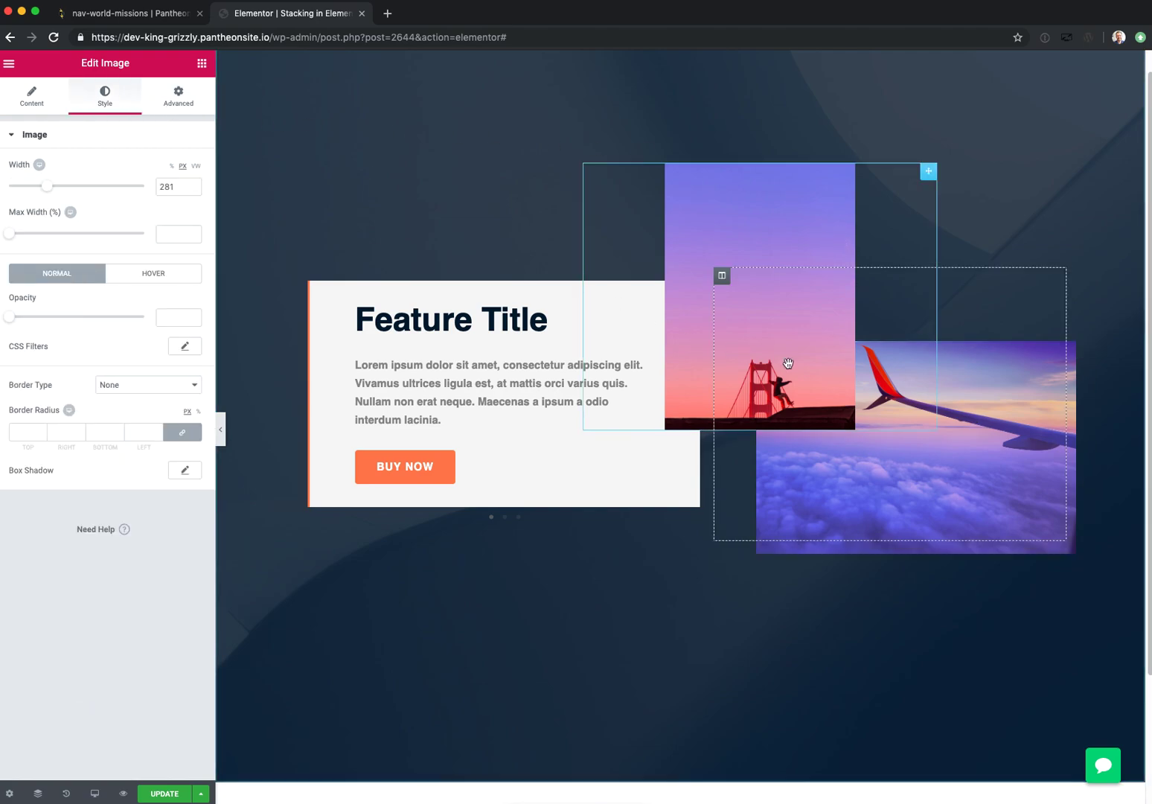
Step: In the bridge image's Motion Effects, choose Fade In Up entrance and toggle Scrolling Effects on
left_click(170, 101)
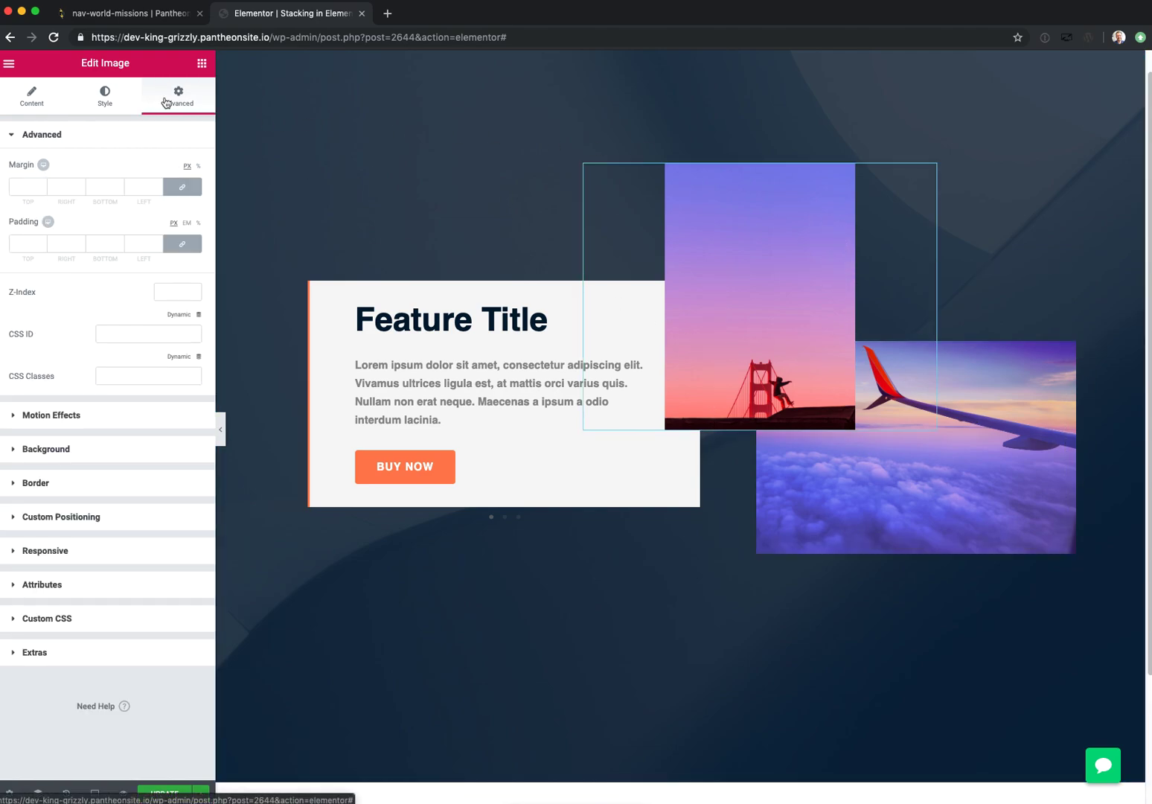
left_click(96, 419)
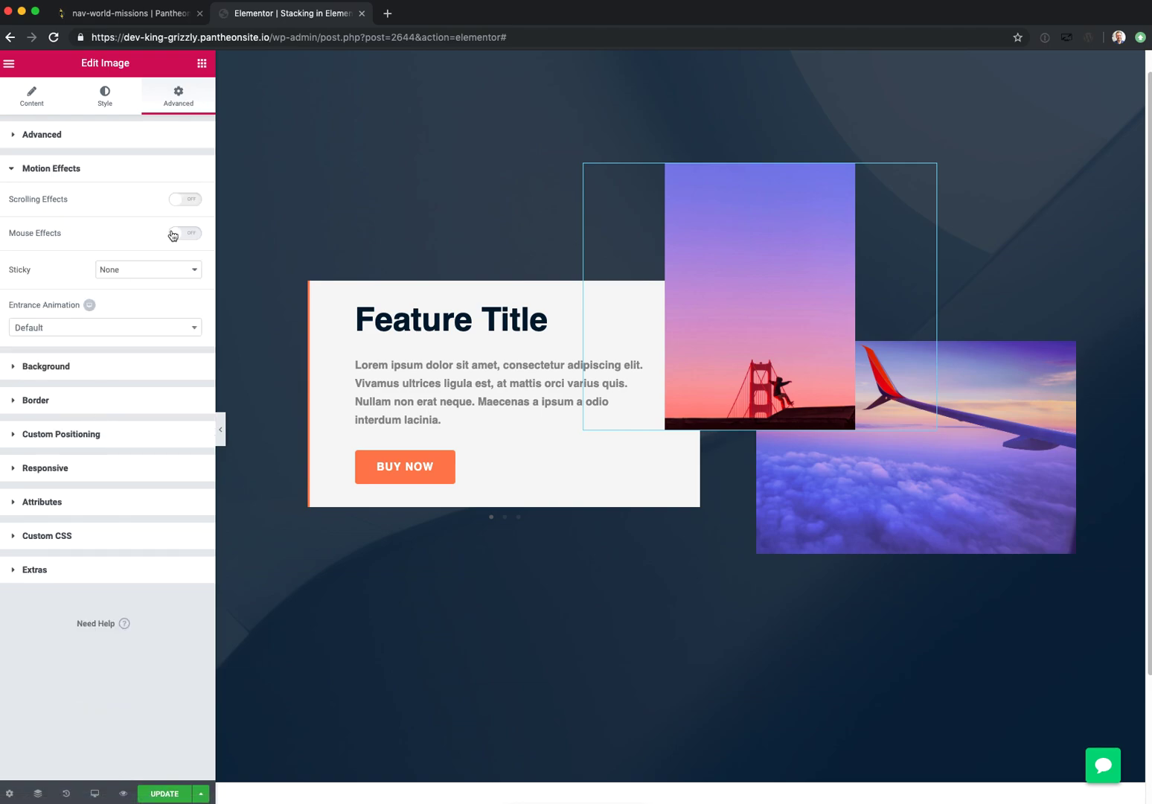
left_click(99, 331)
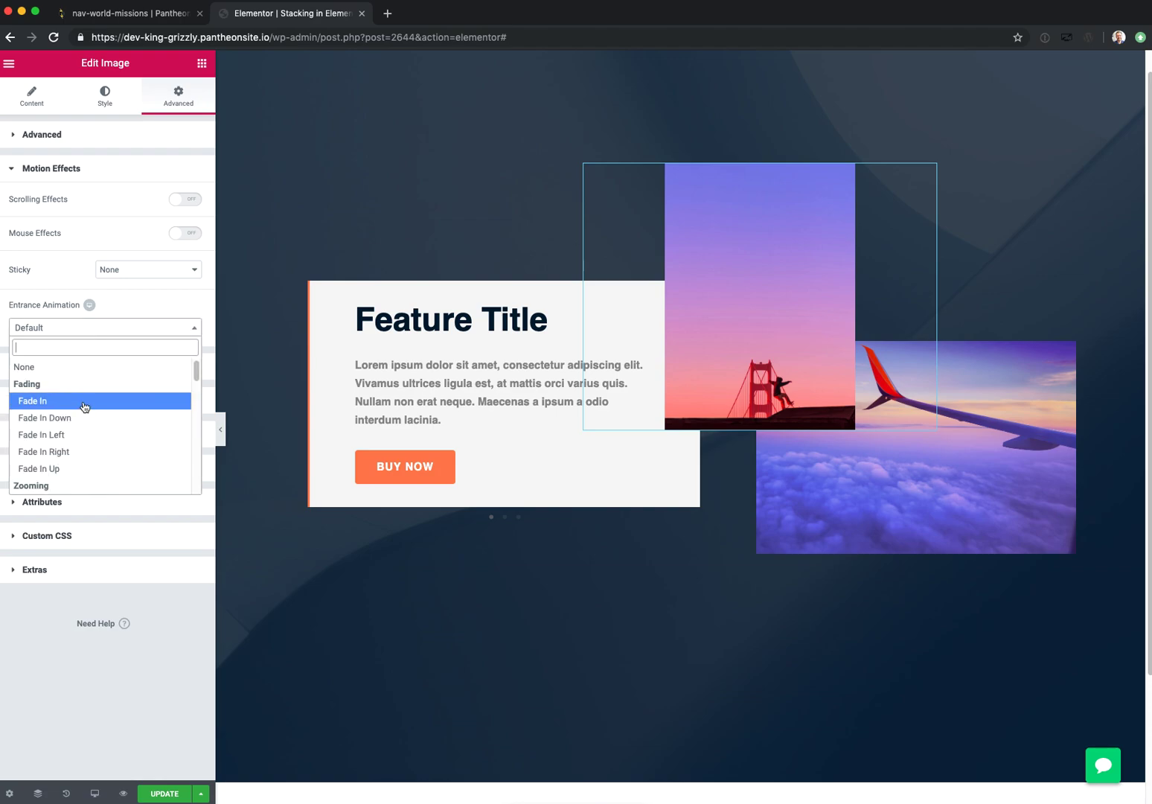
left_click(80, 468)
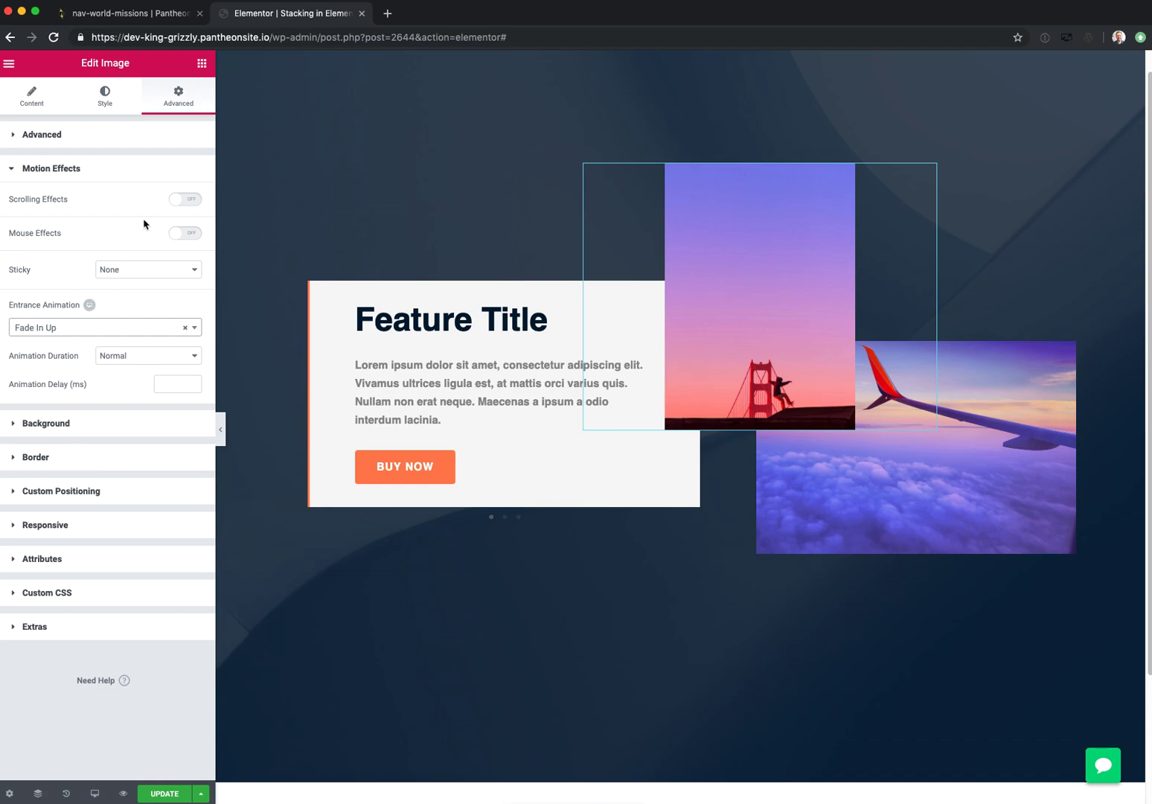
left_click(185, 200)
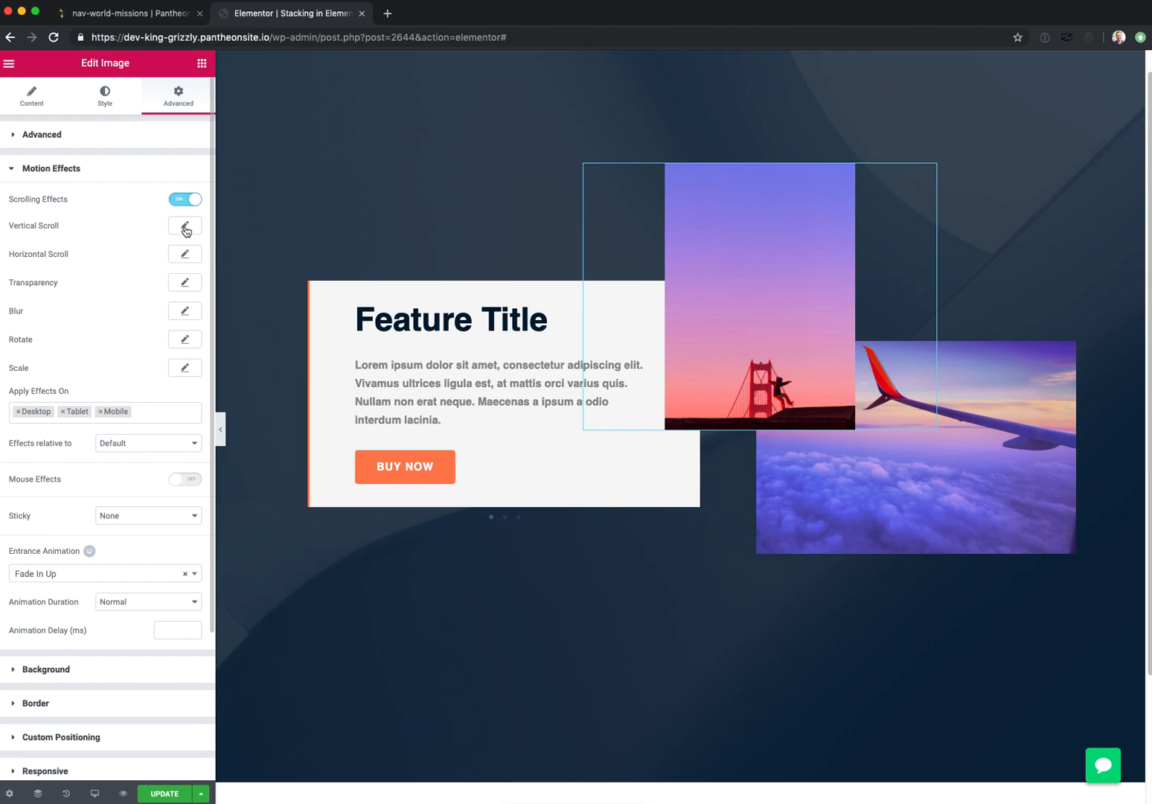
Step: Configure Vertical Scroll: direction Up, speed 1.1, viewport from 32% to 74%
left_click(183, 232)
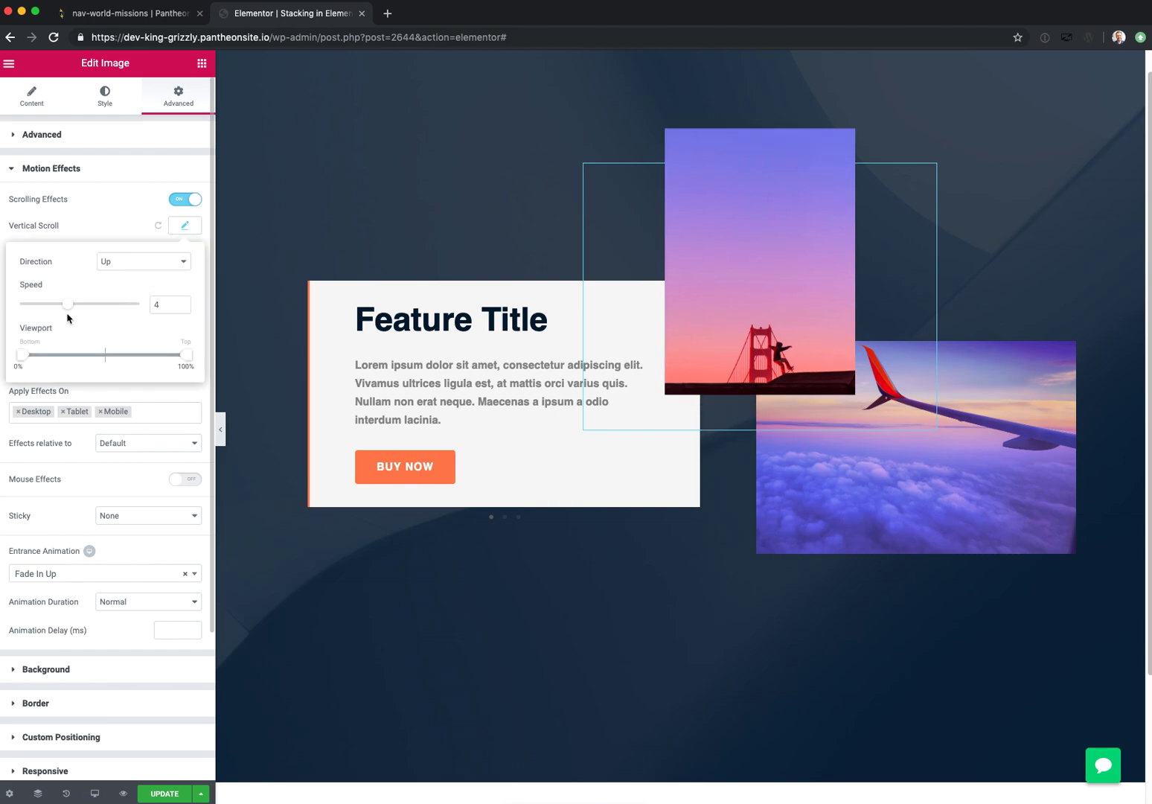
scroll(618, 276, "down", 3)
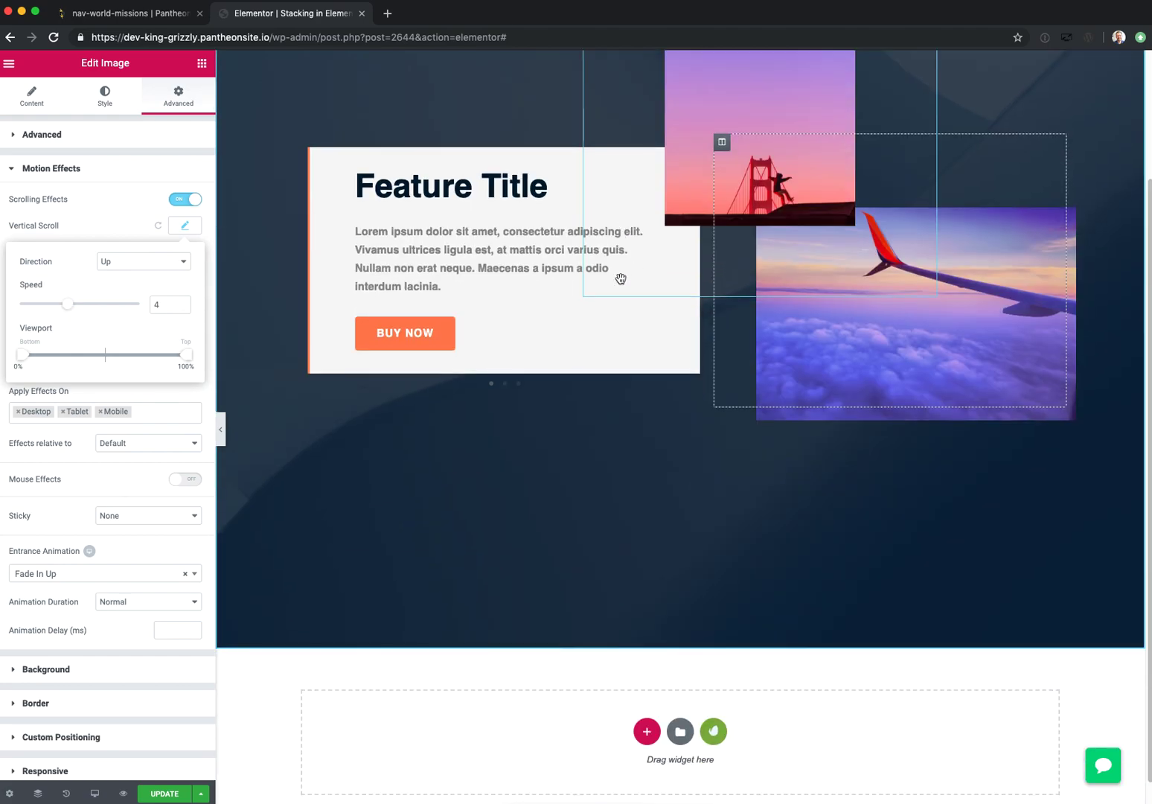
left_click_drag(22, 354, 66, 358)
left_click_drag(67, 309, 32, 311)
scroll(823, 478, "up", 3)
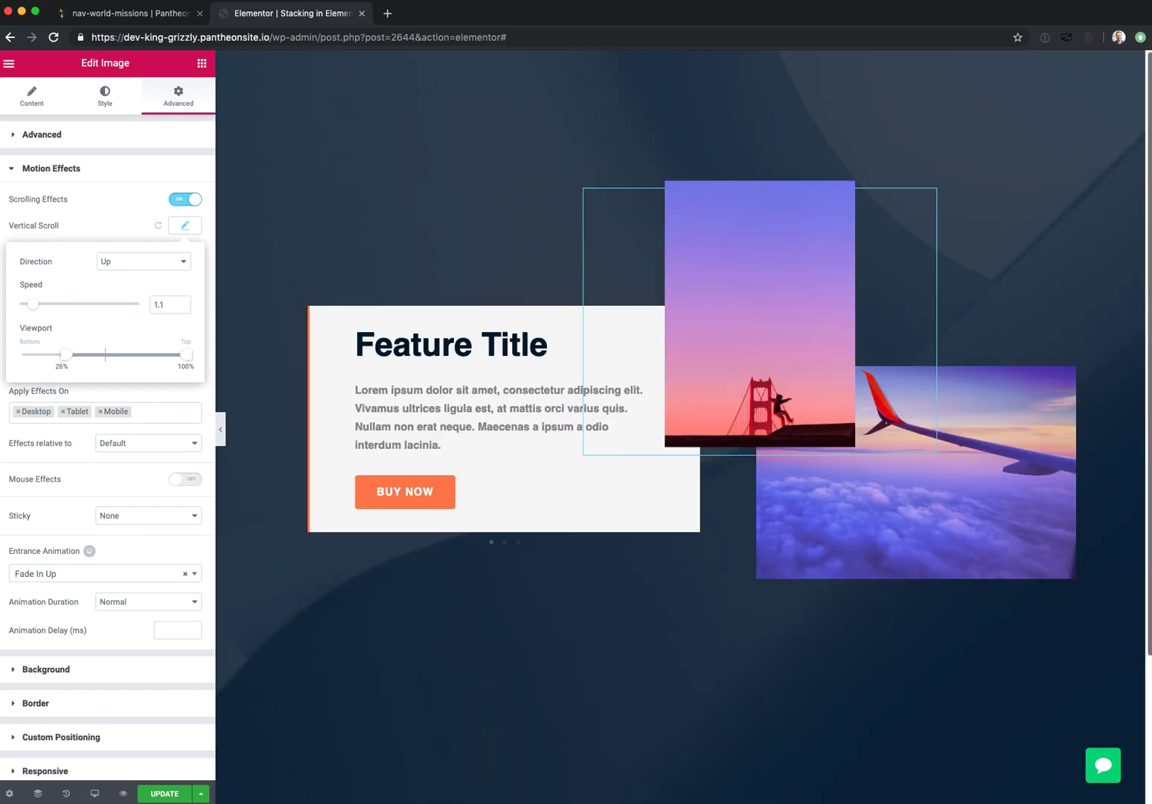
left_click_drag(1149, 132, 1146, 176)
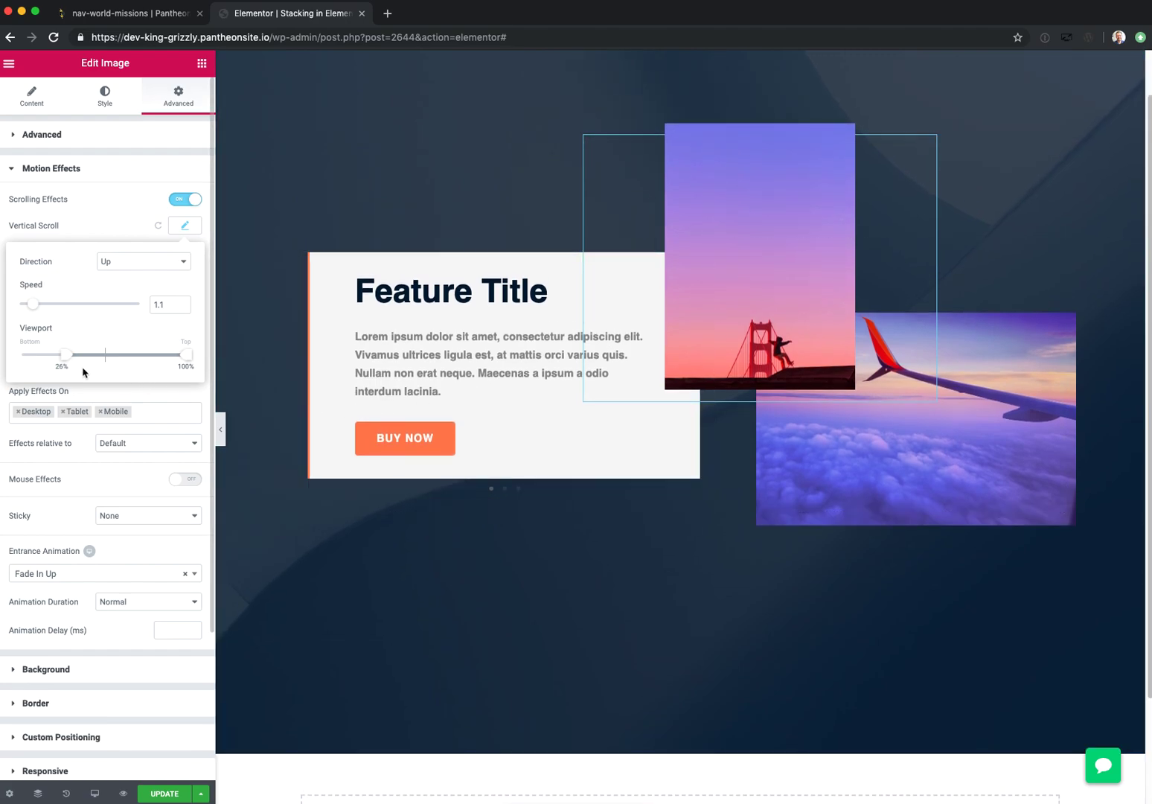
left_click_drag(72, 358, 82, 359)
left_click_drag(182, 362, 143, 356)
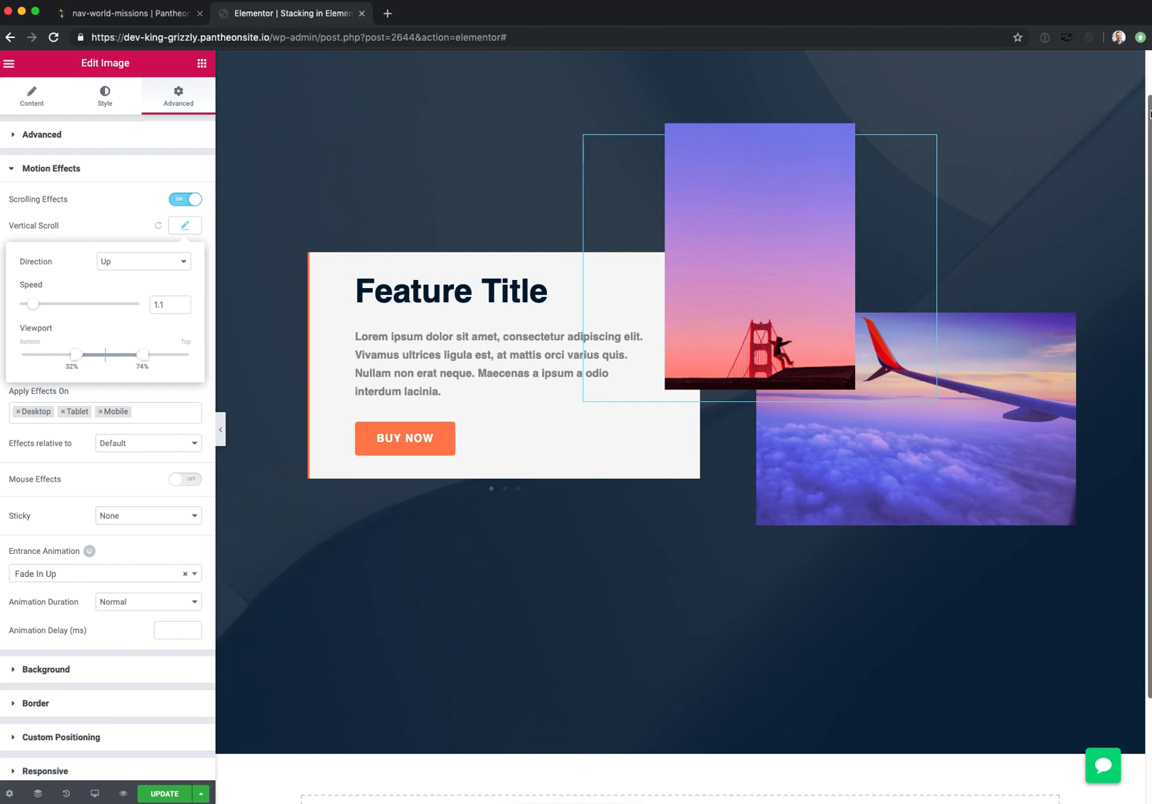
left_click_drag(1146, 121, 1121, 101)
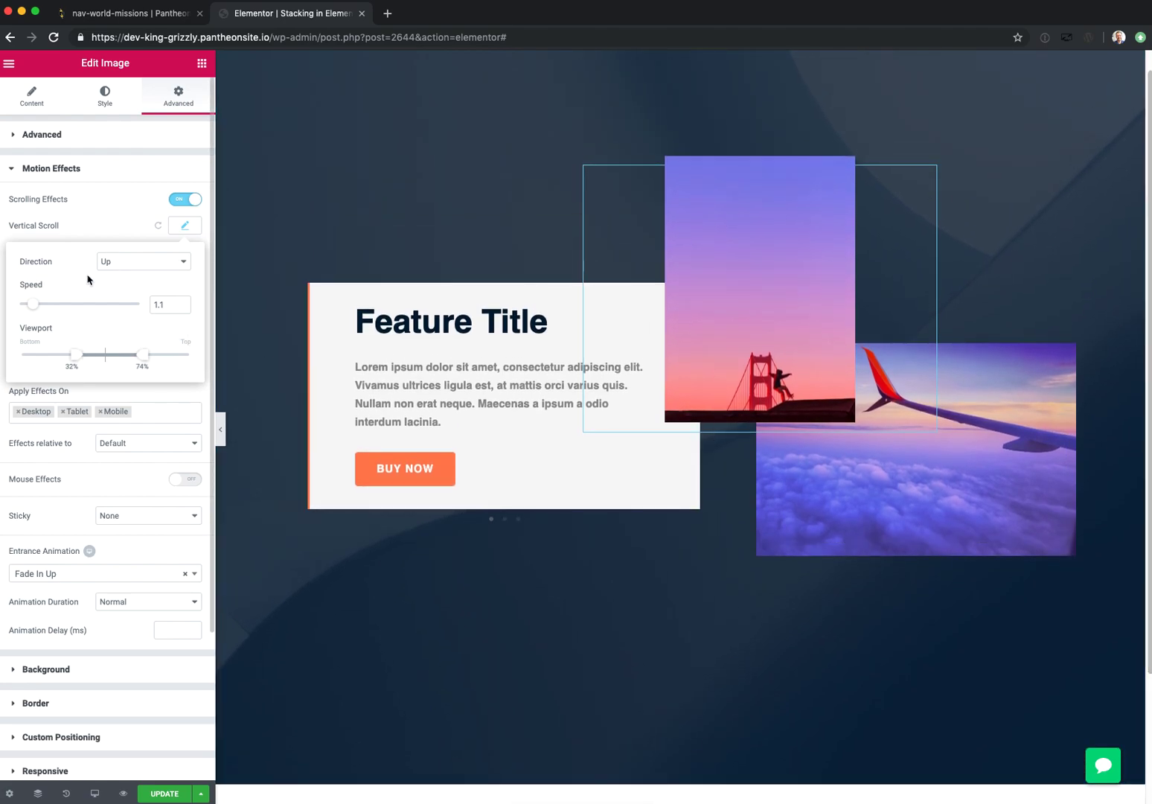
left_click(104, 227)
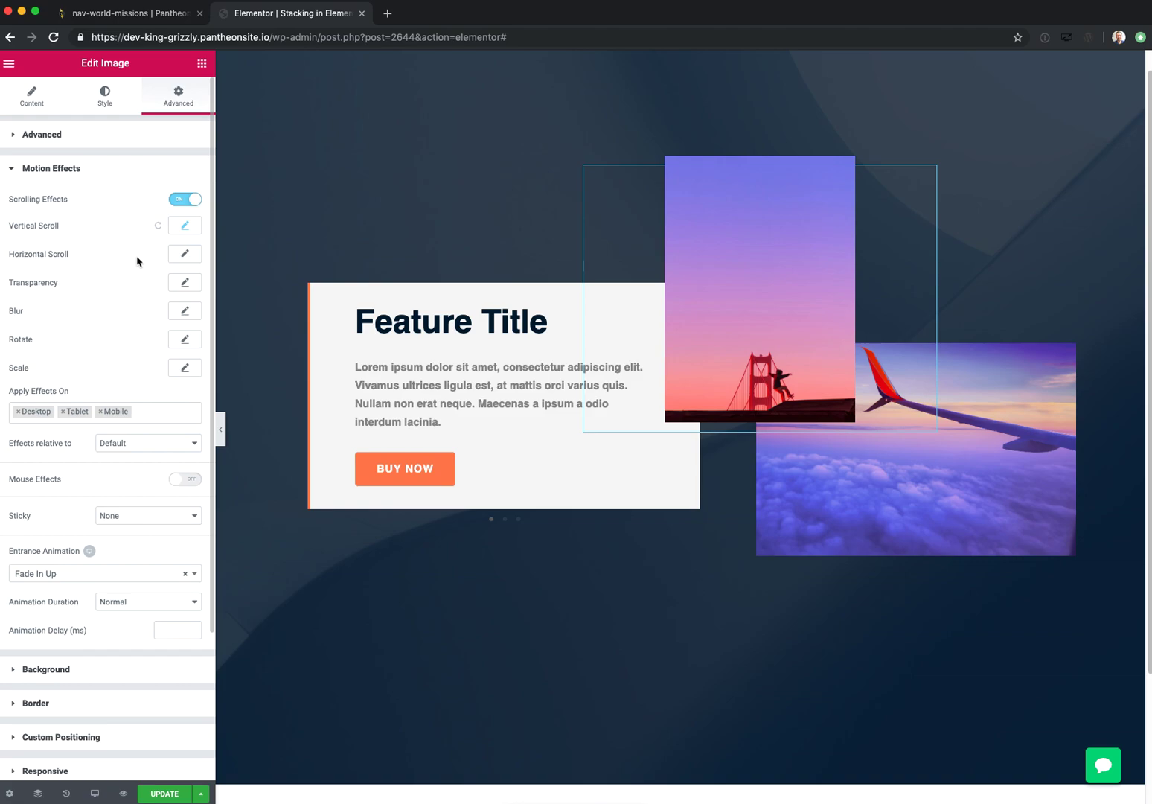
Step: Preview a rotate-on-scroll effect starting at 22% of the viewport, then reset it
left_click(185, 339)
left_click_drag(29, 473, 59, 469)
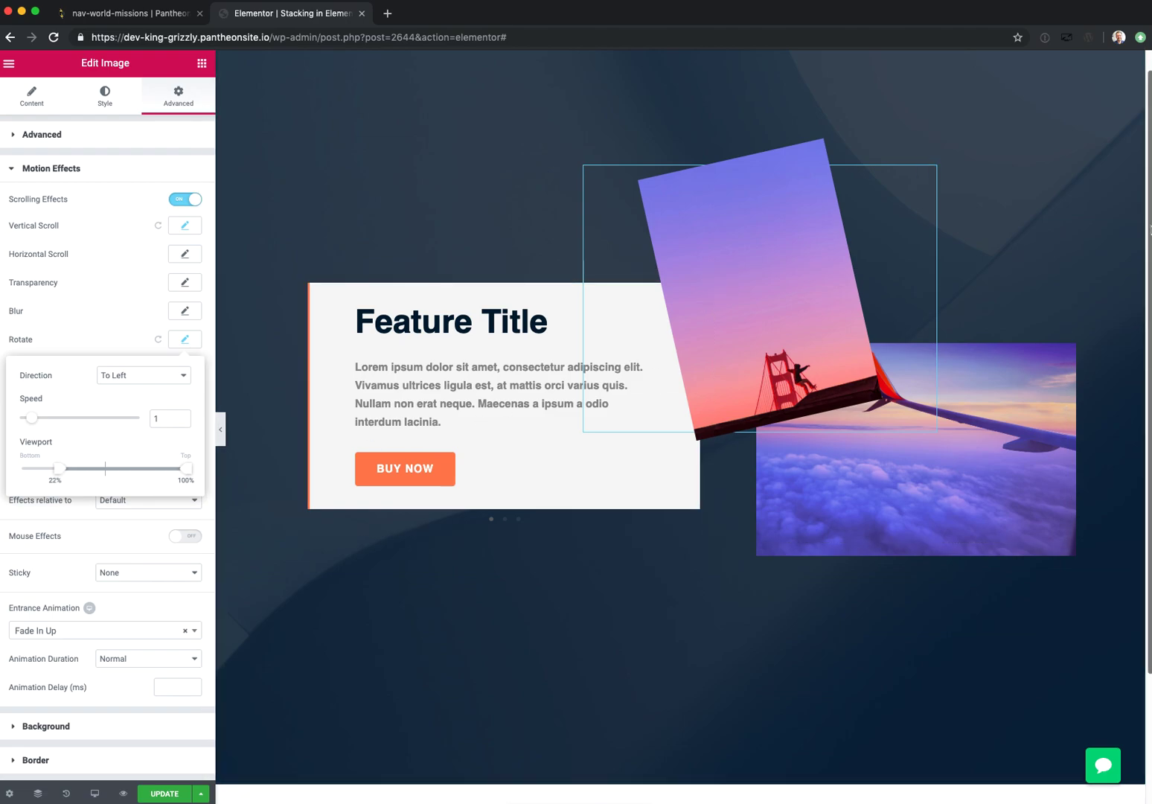
mouse_move(1148, 230)
left_mouse_down()
mouse_move(1147, 305)
mouse_move(1146, 216)
left_mouse_up()
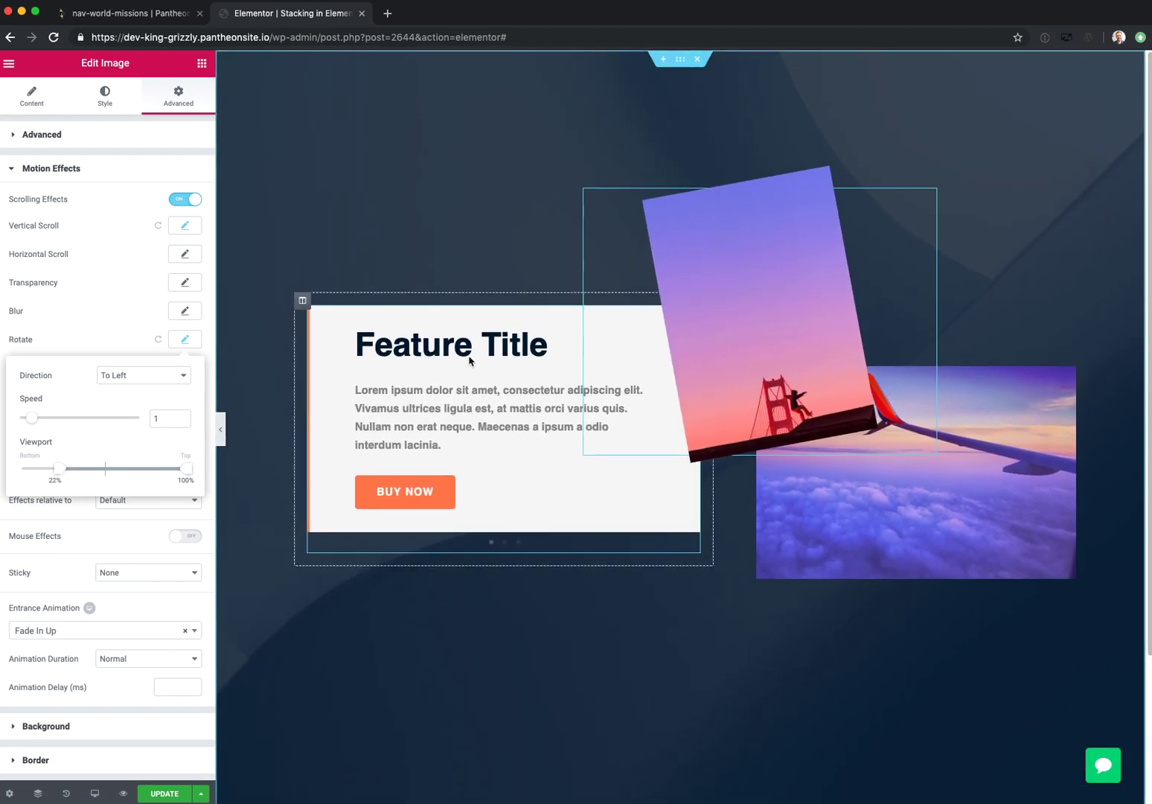
left_click(158, 340)
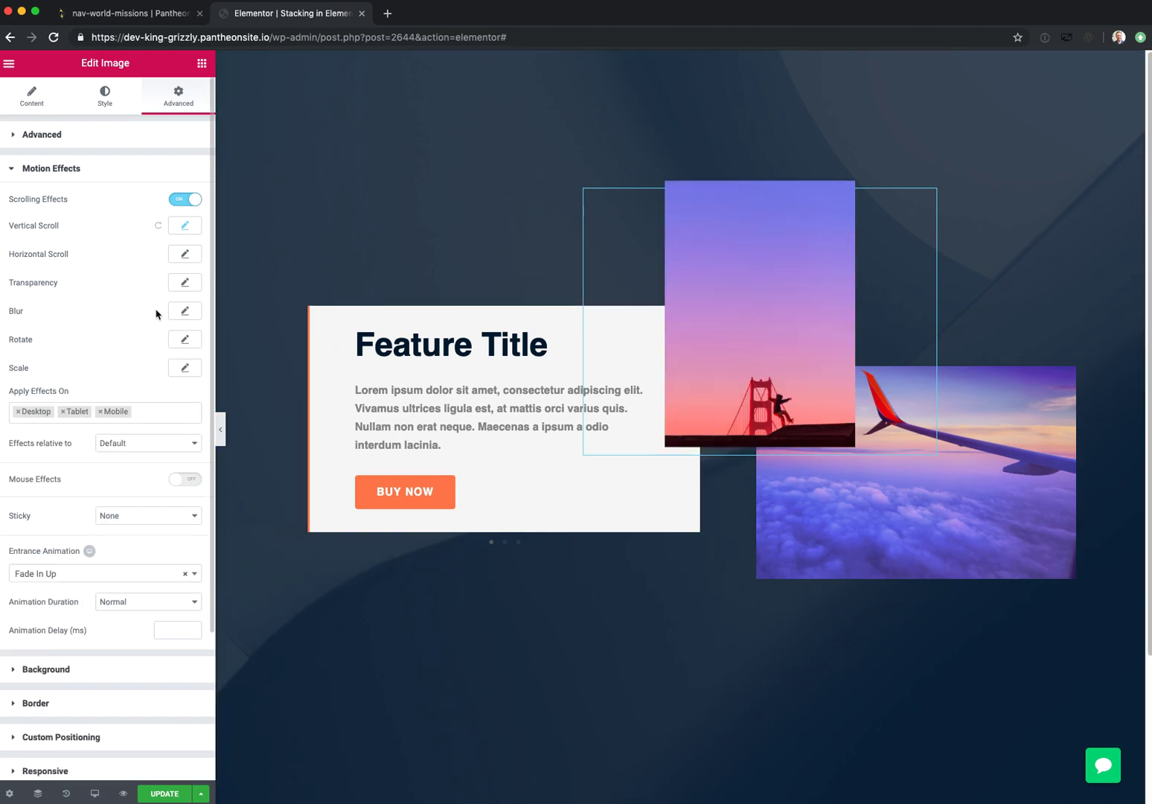
Step: Preview the scale-on-scroll effect on the Golden Gate image, then reset it
left_click(185, 370)
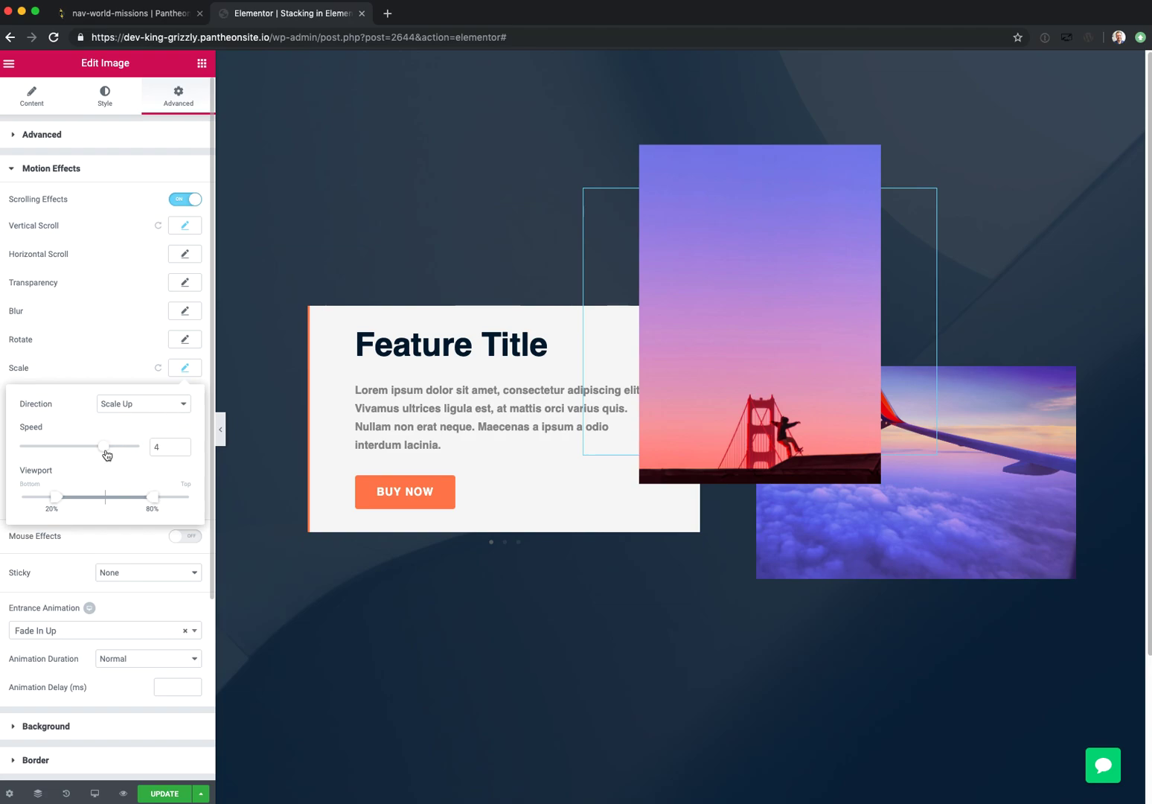
scroll(1144, 318, "down", 2)
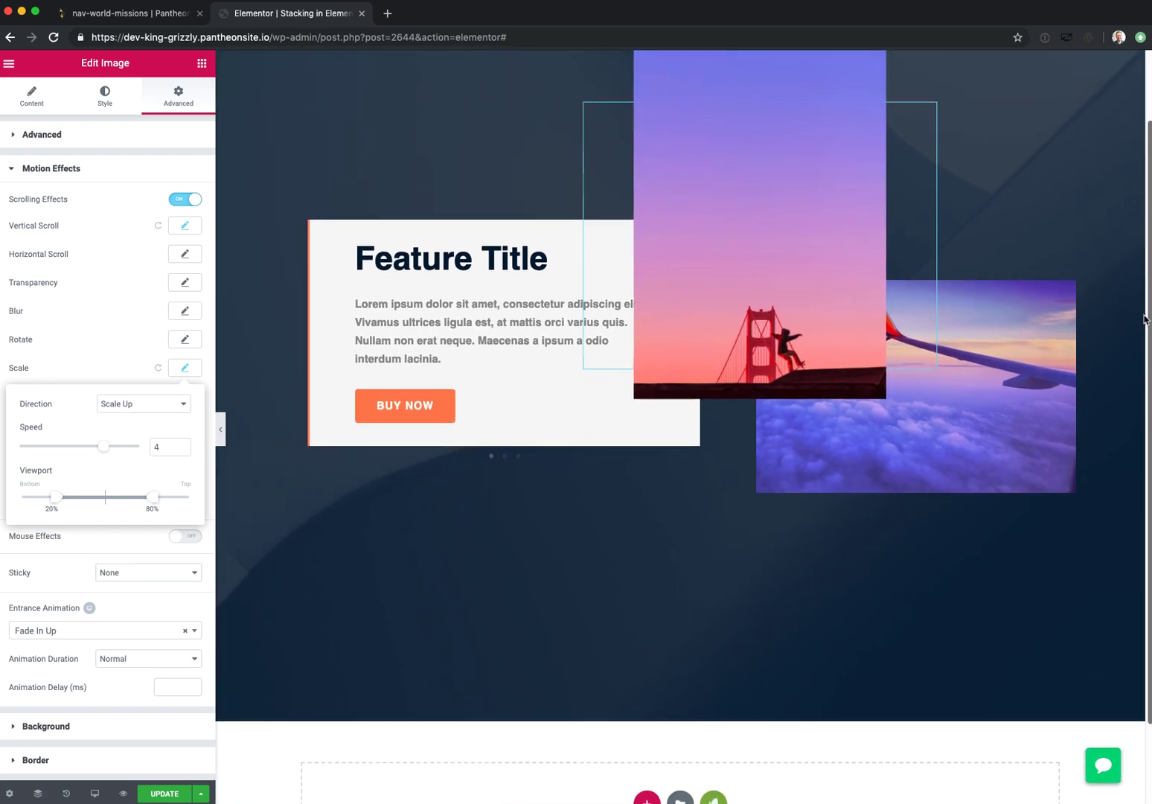
scroll(1146, 343, "down", 1)
scroll(1146, 365, "up", 3)
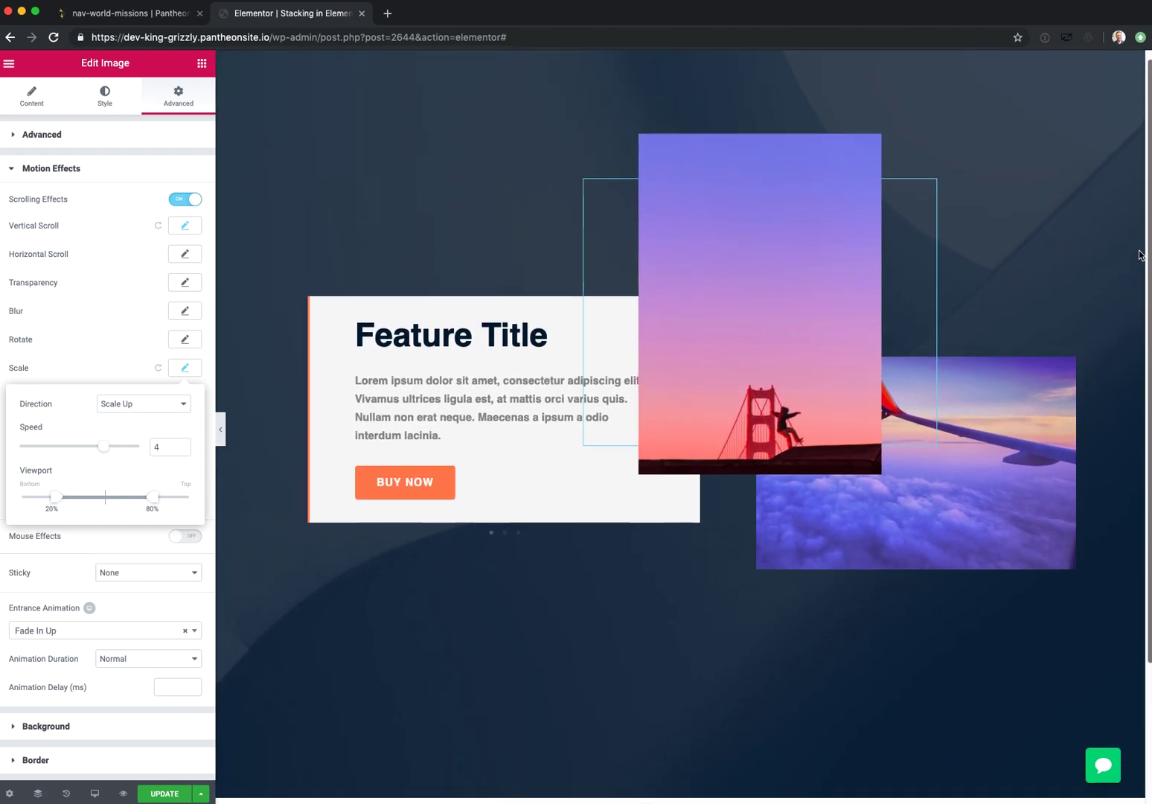
left_click(87, 346)
left_click(158, 368)
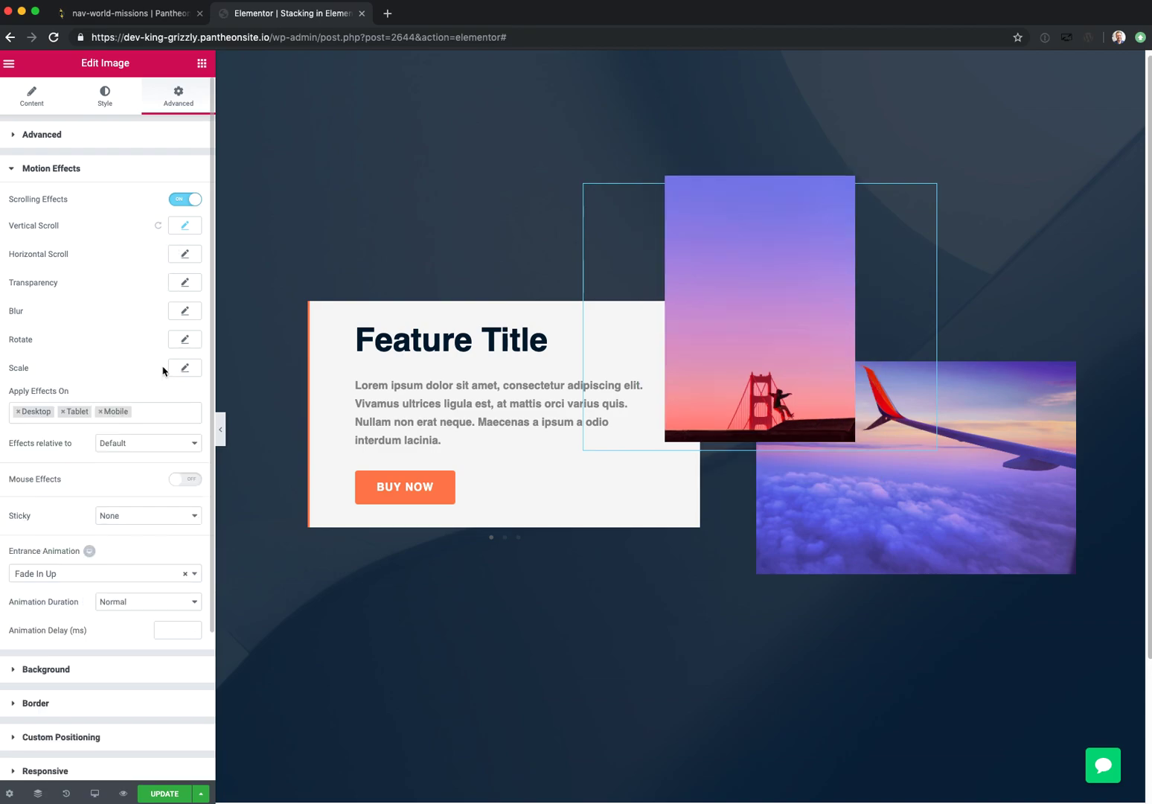